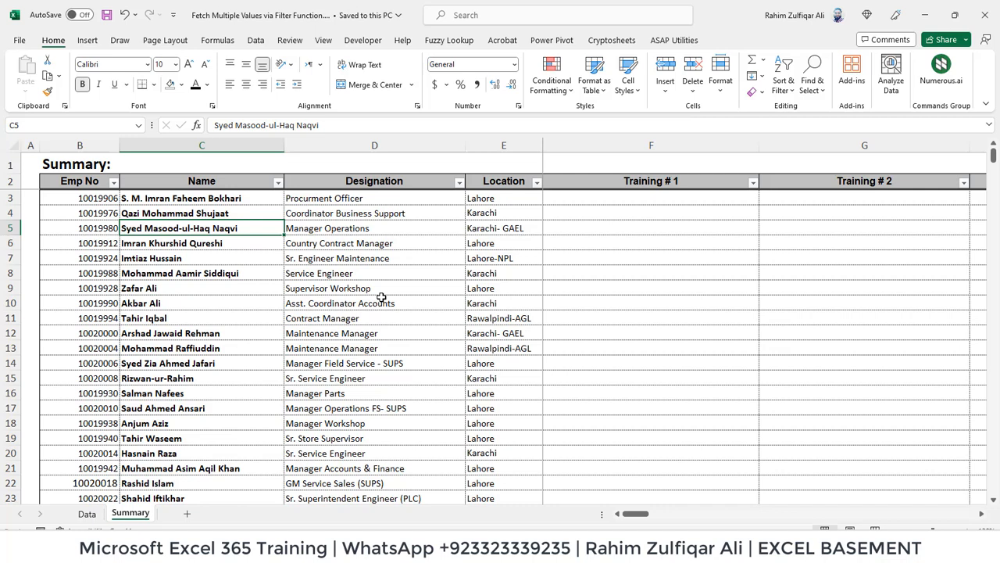
Look through the training records on the Data sheet and return to the first Training # 1 cell on Summary.
{"action": "key", "text": "ctrl+Page_Up"}
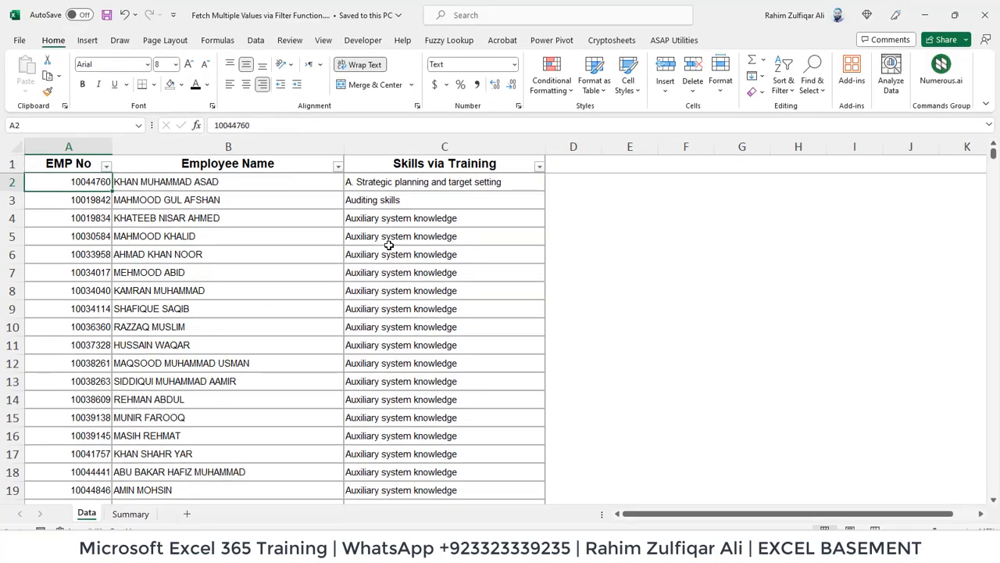
{"action": "key", "text": "Page_Down"}
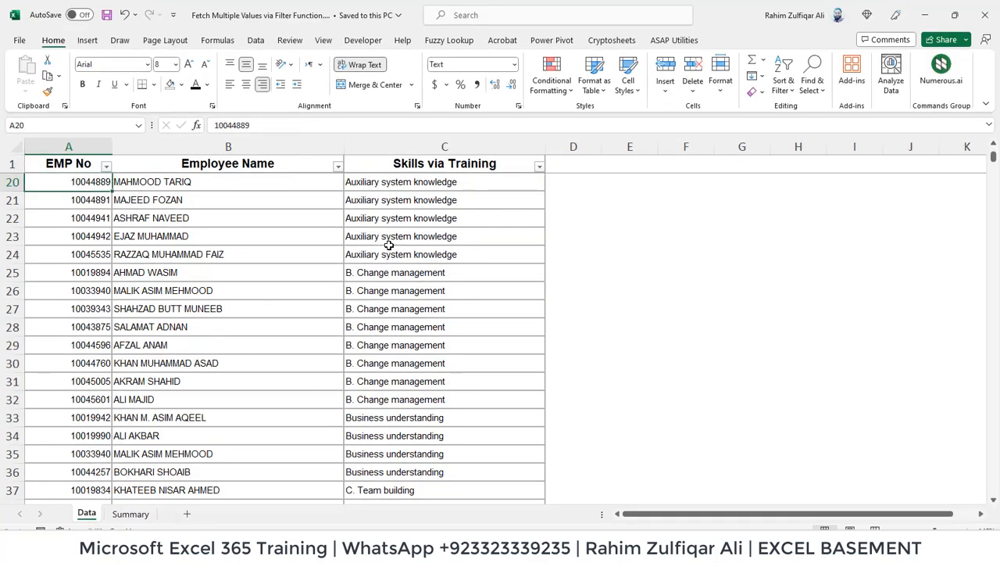
{"action": "key", "text": "Page_Down"}
{"action": "key", "text": "ctrl+Page_Down"}
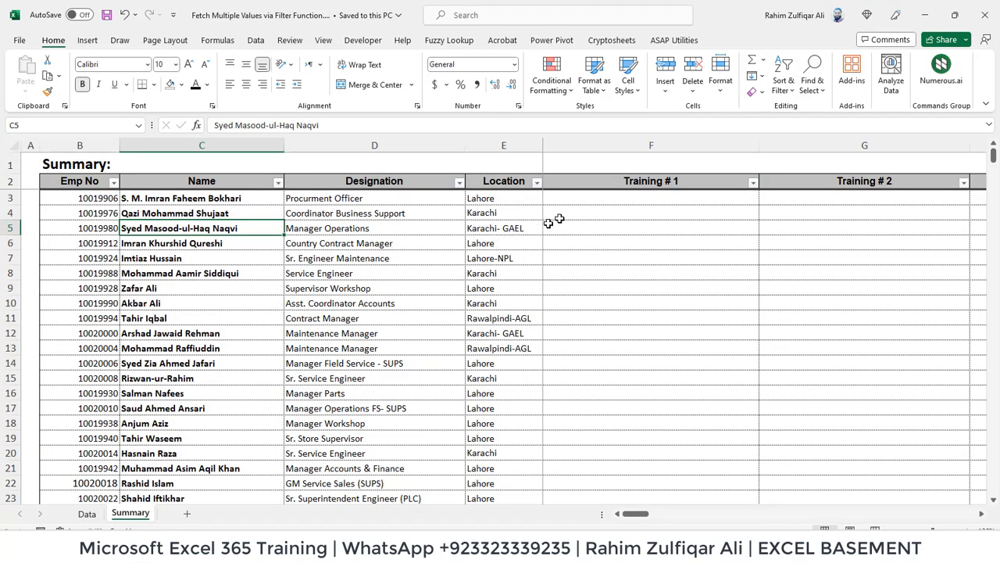
{"action": "left_click", "coordinate": [586, 201]}
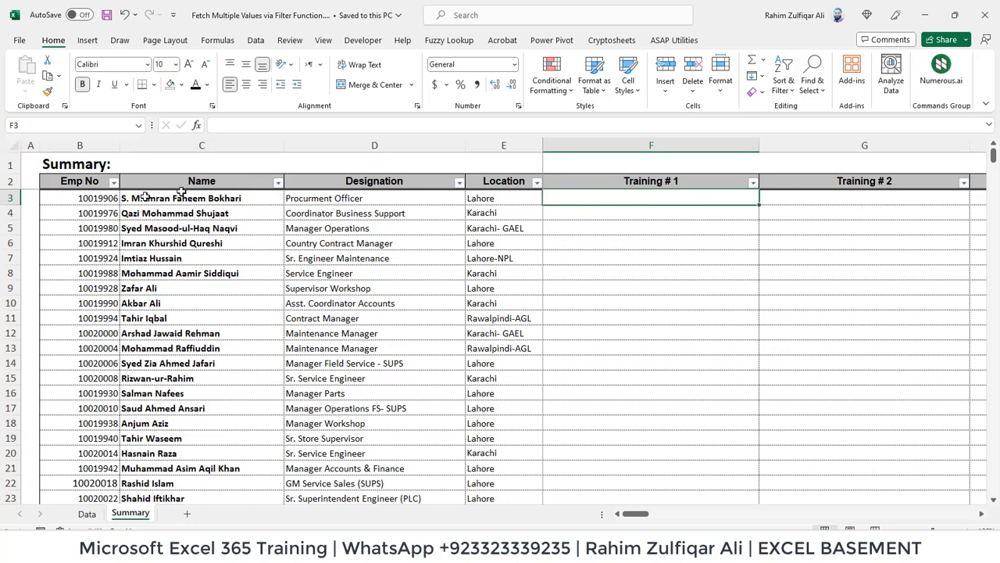
Copy the employee number in cell B3 of Summary and filter the Data sheet's EMP No column by it.
{"action": "left_click", "coordinate": [90, 225]}
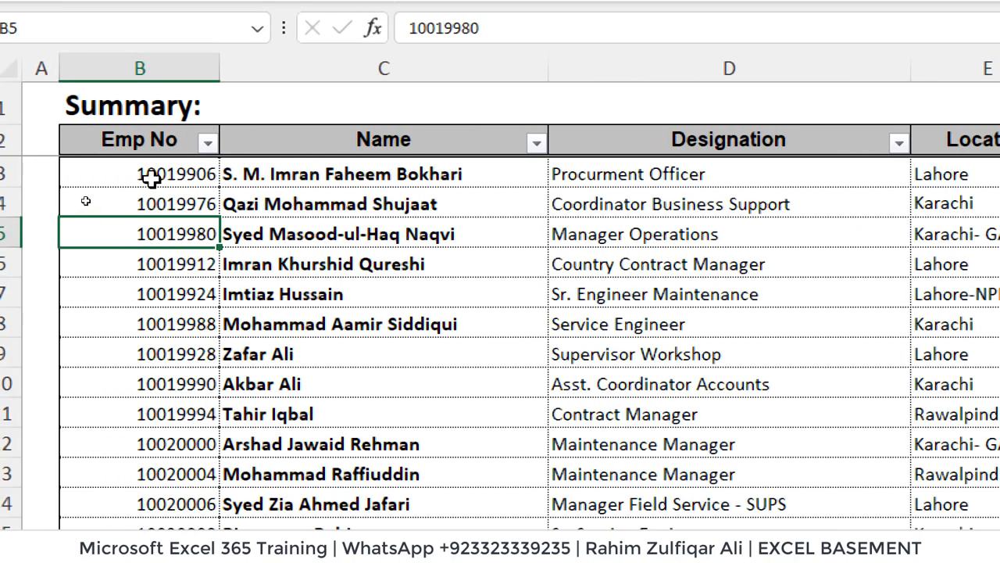
{"action": "left_click", "coordinate": [130, 175]}
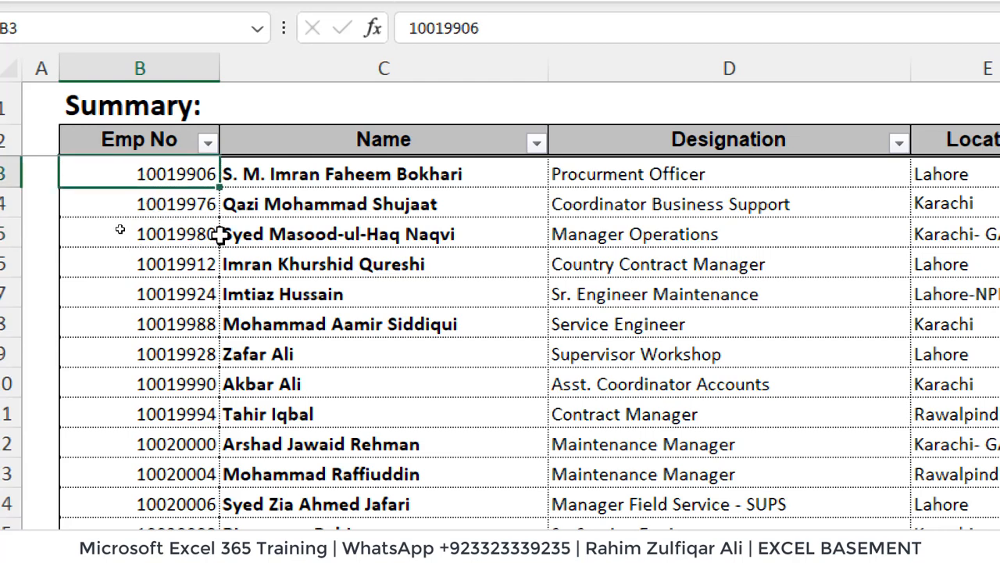
{"action": "key", "text": "ctrl+c"}
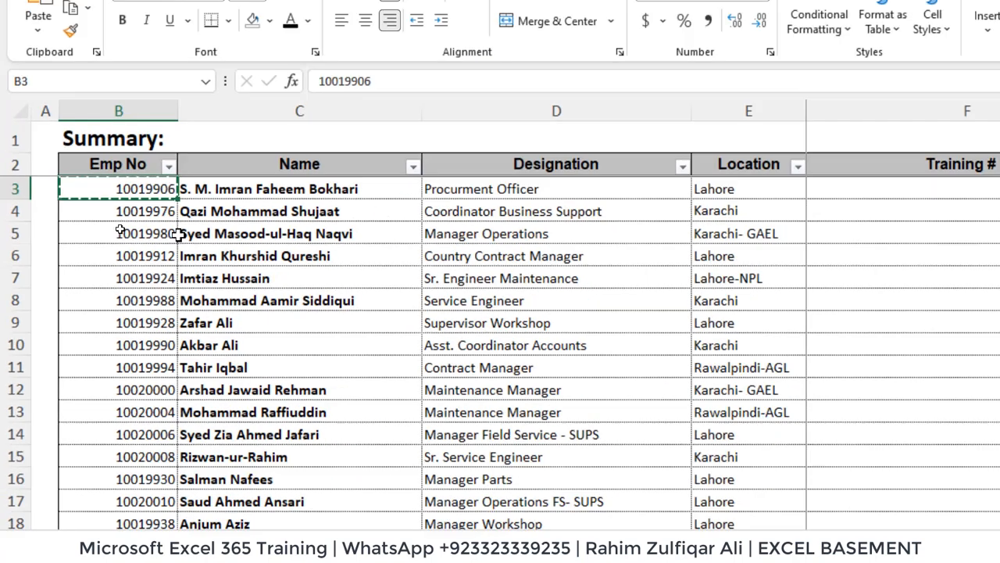
{"action": "key", "text": "ctrl+Page_Up"}
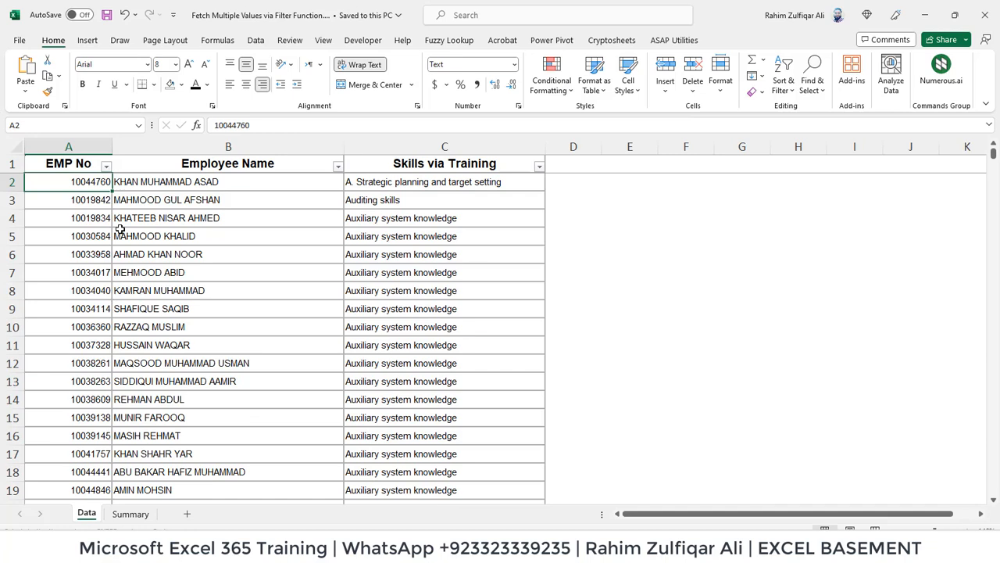
{"action": "key", "text": "Up"}
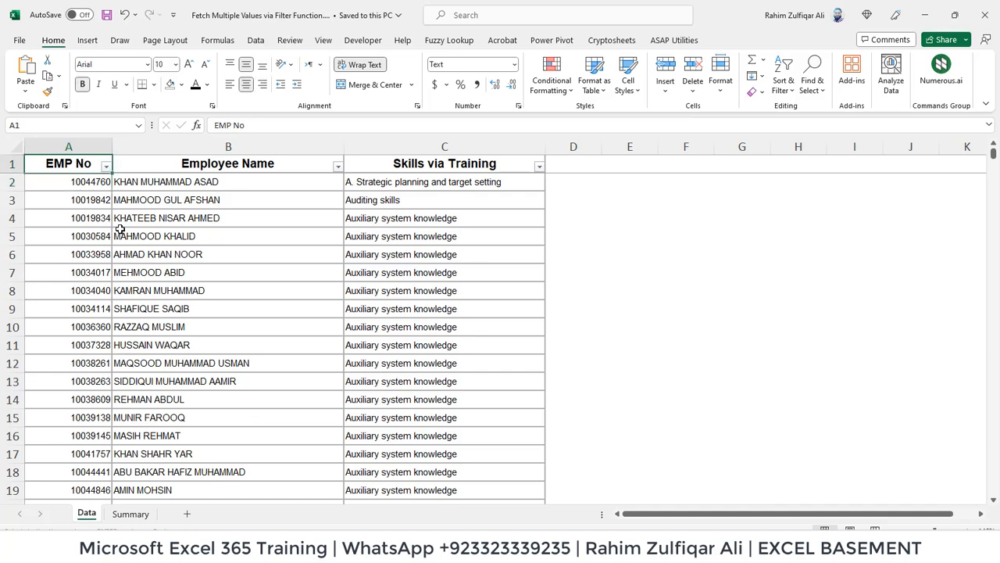
{"action": "key", "text": "alt+Down"}
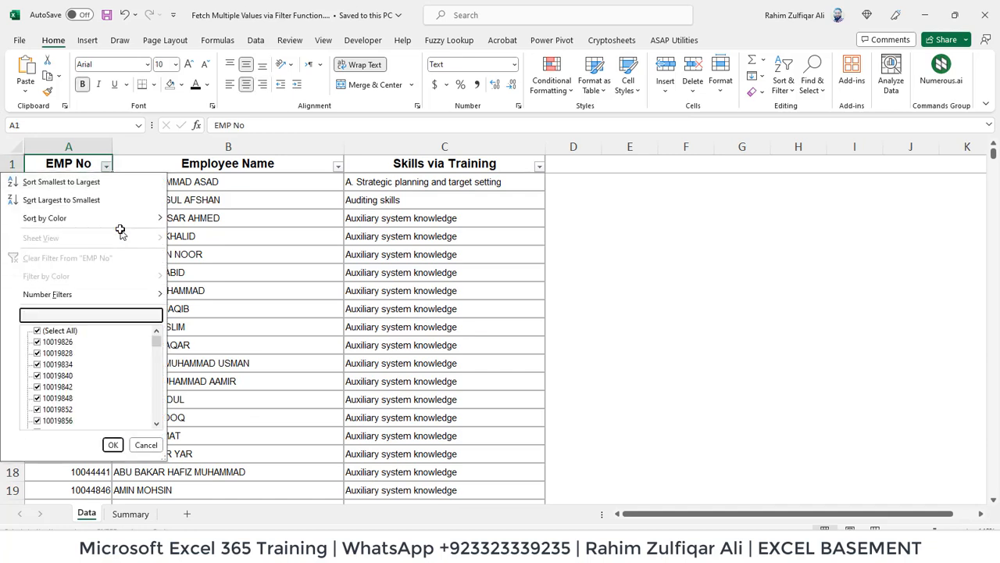
{"action": "type", "text": "10019906"}
{"action": "key", "text": "Return"}
Examine the employee number, name and Skills via Training entries in the filtered employee's rows.
{"action": "key", "text": "Down"}
{"action": "key", "text": "Right"}
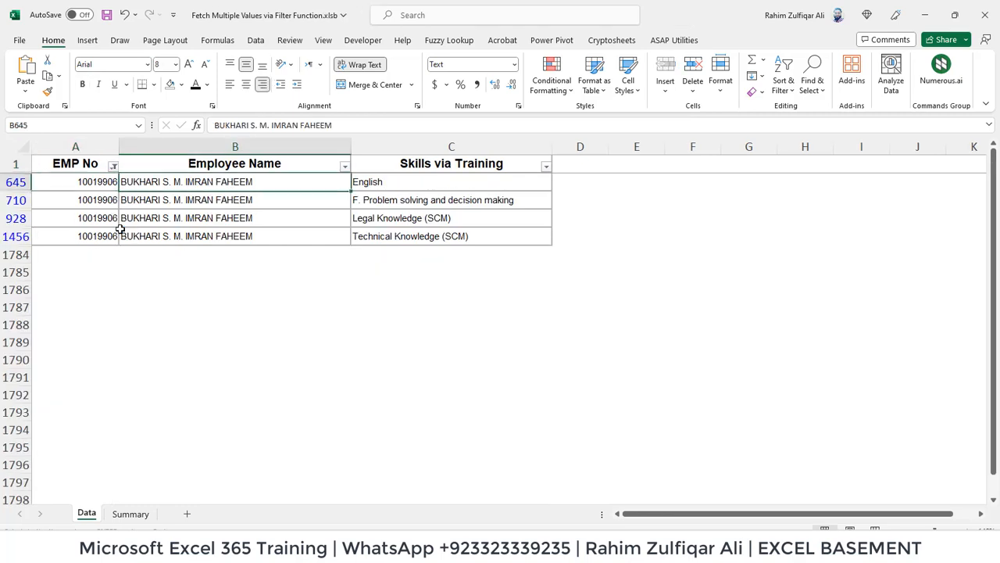
{"action": "key", "text": "Right"}
{"action": "key", "text": "Down"}
{"action": "key", "text": "Down"}
{"action": "key", "text": "Down"}
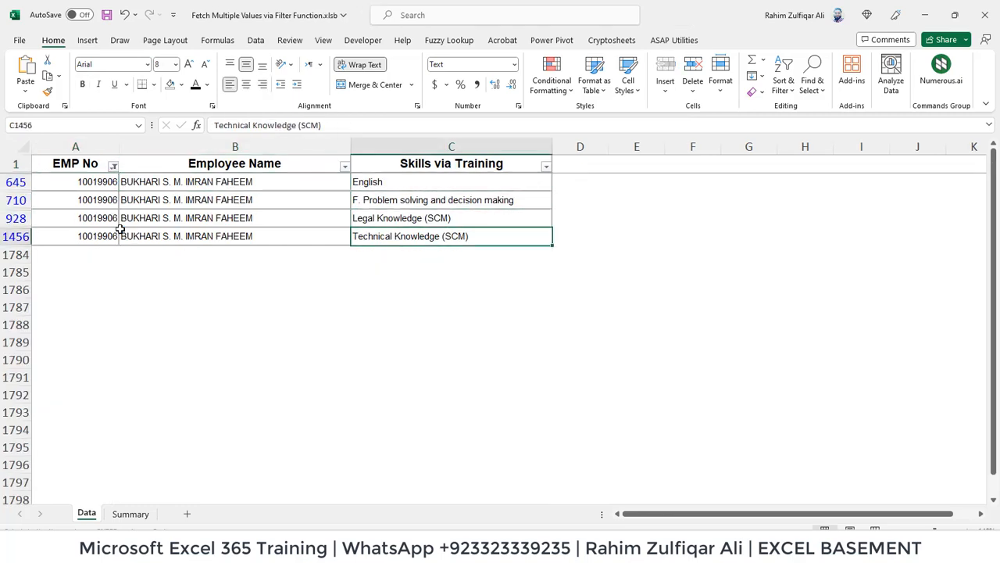
{"action": "key", "text": "Left"}
{"action": "key", "text": "Up"}
{"action": "key", "text": "Up"}
{"action": "key", "text": "Right"}
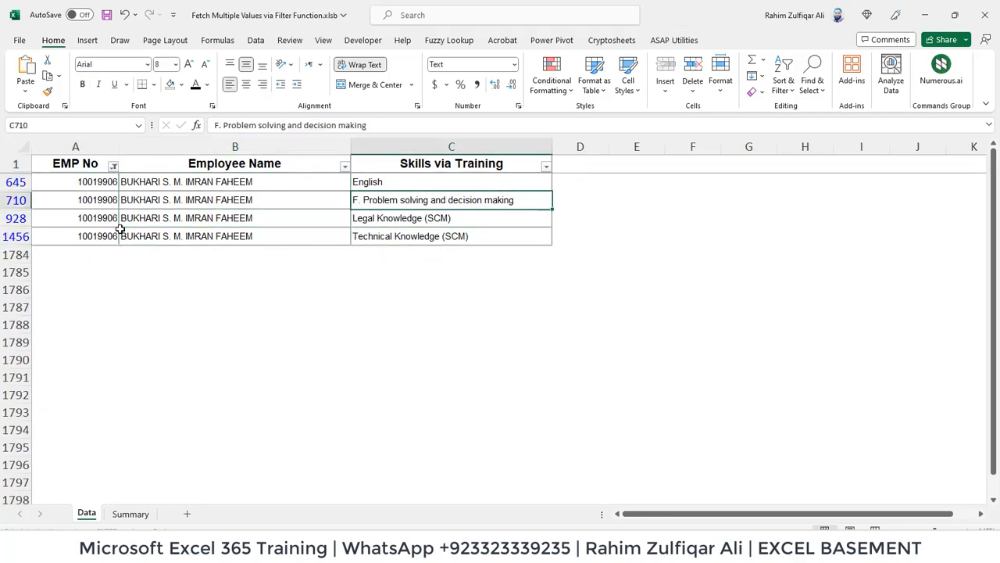
{"action": "key", "text": "Up"}
{"action": "key", "text": "Down"}
{"action": "key", "text": "Down"}
{"action": "key", "text": "Down"}
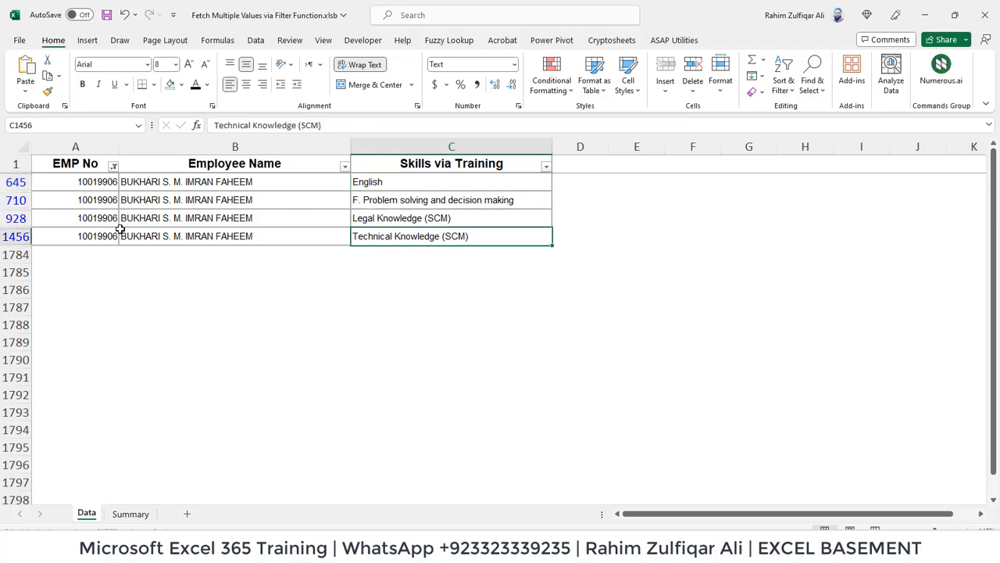
{"action": "key", "text": "Up"}
{"action": "key", "text": "Up"}
{"action": "key", "text": "Up"}
{"action": "key", "text": "Down"}
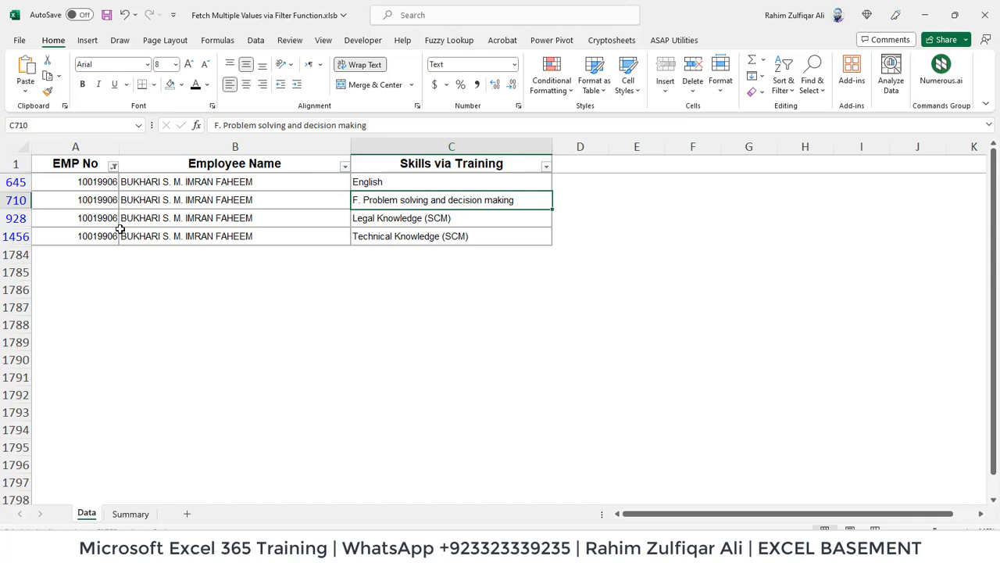
{"action": "key", "text": "Down"}
{"action": "key", "text": "Down"}
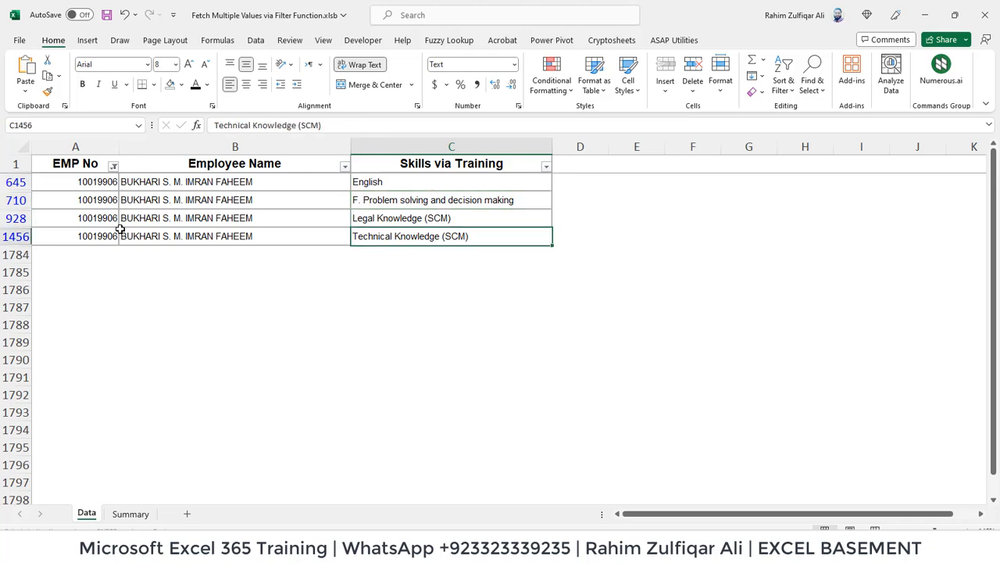
{"action": "key", "text": "Up"}
{"action": "key", "text": "Up"}
{"action": "key", "text": "Left"}
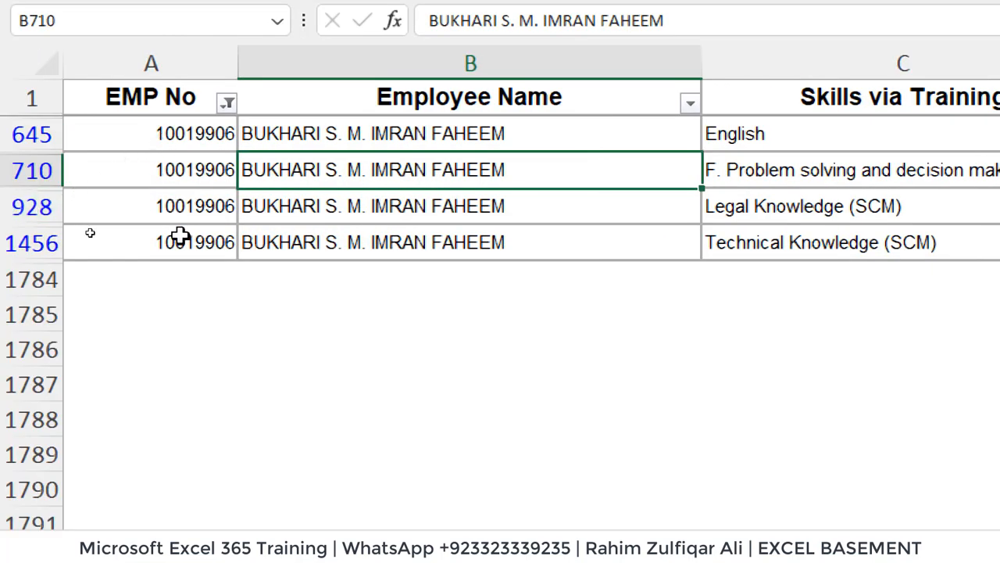
{"action": "left_click", "coordinate": [177, 205]}
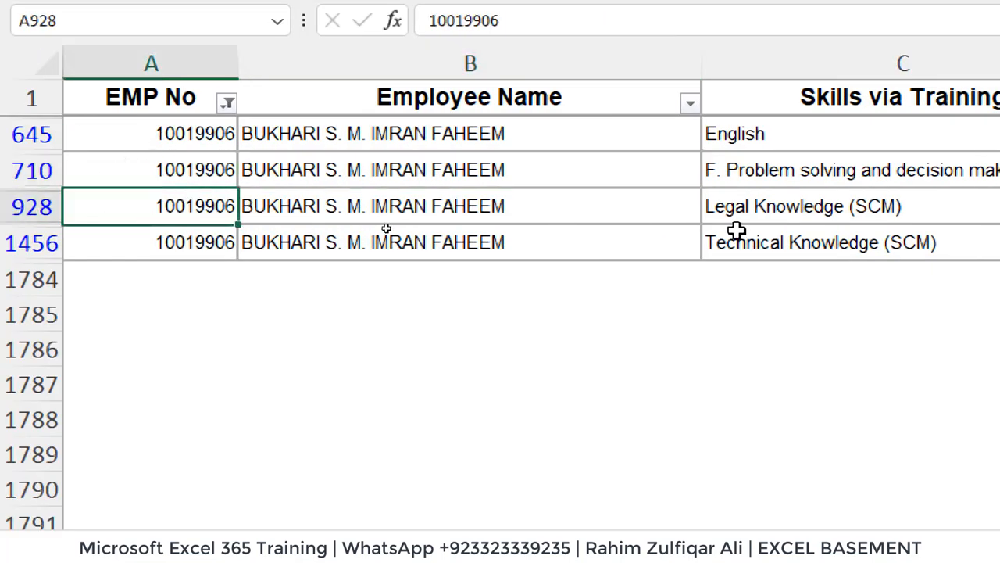
{"action": "left_click", "coordinate": [347, 167]}
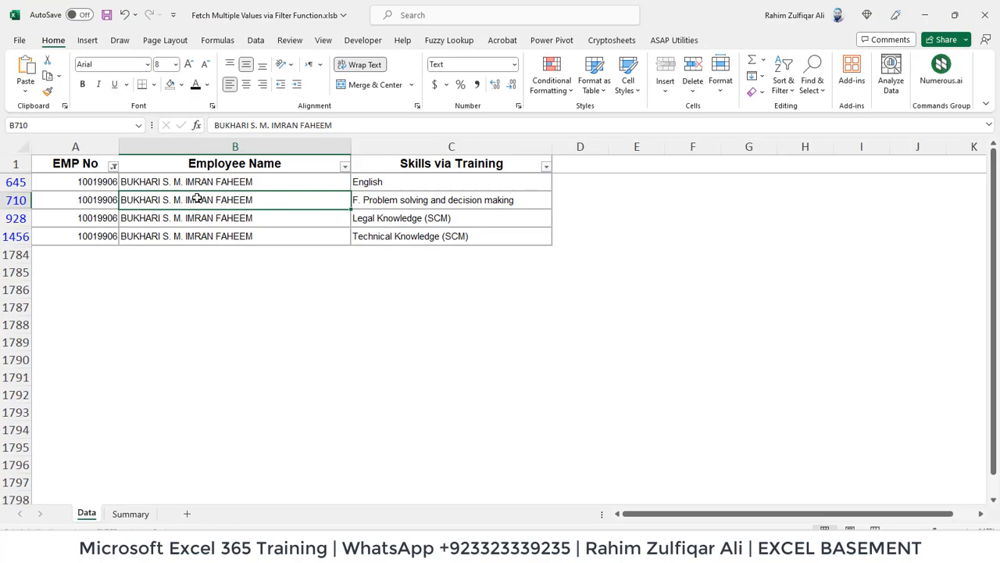
Refilter the EMP No column to only the employee number found in cell B13 of the Summary sheet.
{"action": "key", "text": "ctrl+Left"}
{"action": "key", "text": "ctrl+Up"}
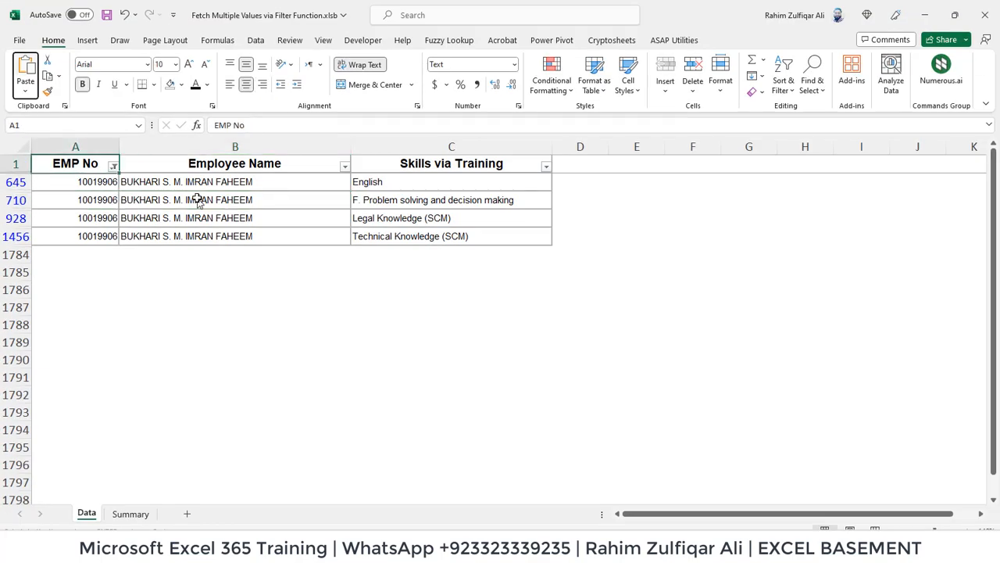
{"action": "key", "text": "alt+Down"}
{"action": "key", "text": "Escape"}
{"action": "key", "text": "alt+Down"}
{"action": "key", "text": "alt+Down"}
{"action": "key", "text": "Down"}
{"action": "key", "text": "Down"}
{"action": "key", "text": "Down"}
{"action": "key", "text": "Down"}
{"action": "key", "text": "Down"}
{"action": "key", "text": "Down"}
{"action": "key", "text": "Down"}
{"action": "key", "text": "Up"}
{"action": "key", "text": "space"}
{"action": "key", "text": "space"}
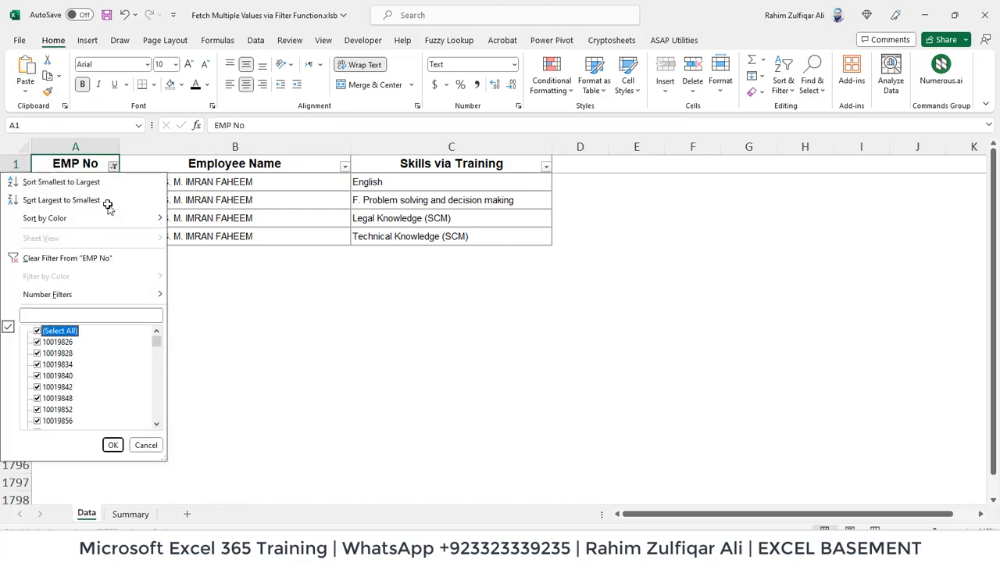
{"action": "key", "text": "Down"}
{"action": "key", "text": "Down"}
{"action": "key", "text": "Down"}
{"action": "key", "text": "Down"}
{"action": "key", "text": "Down"}
{"action": "key", "text": "Down"}
{"action": "key", "text": "Down"}
{"action": "key", "text": "Down"}
{"action": "key", "text": "Down"}
{"action": "key", "text": "Down"}
{"action": "key", "text": "Down"}
{"action": "key", "text": "space"}
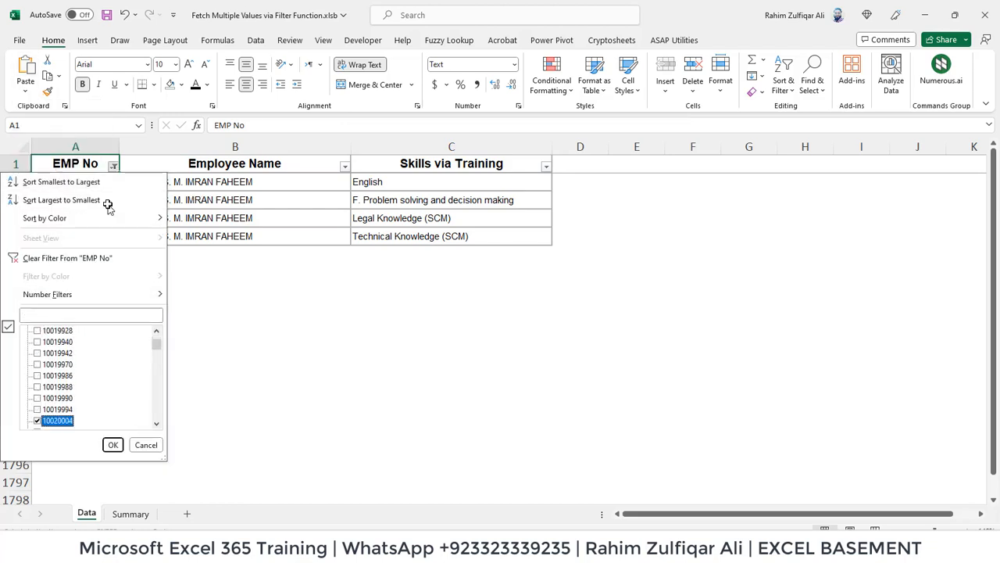
{"action": "key", "text": "Return"}
Highlight the newly filtered employee's complete list of skills in the Skills via Training column.
{"action": "key", "text": "Down"}
{"action": "key", "text": "Right"}
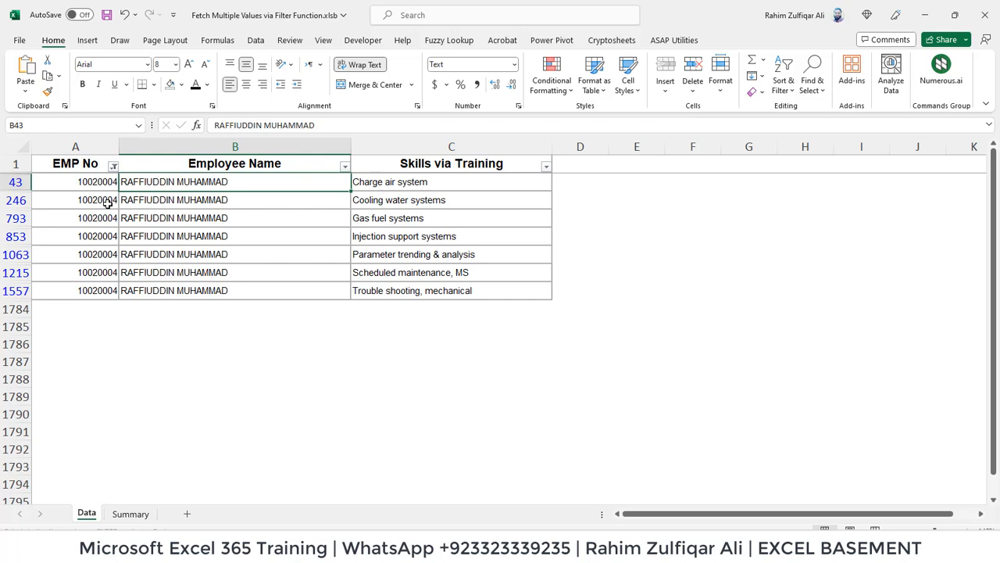
{"action": "key", "text": "Right"}
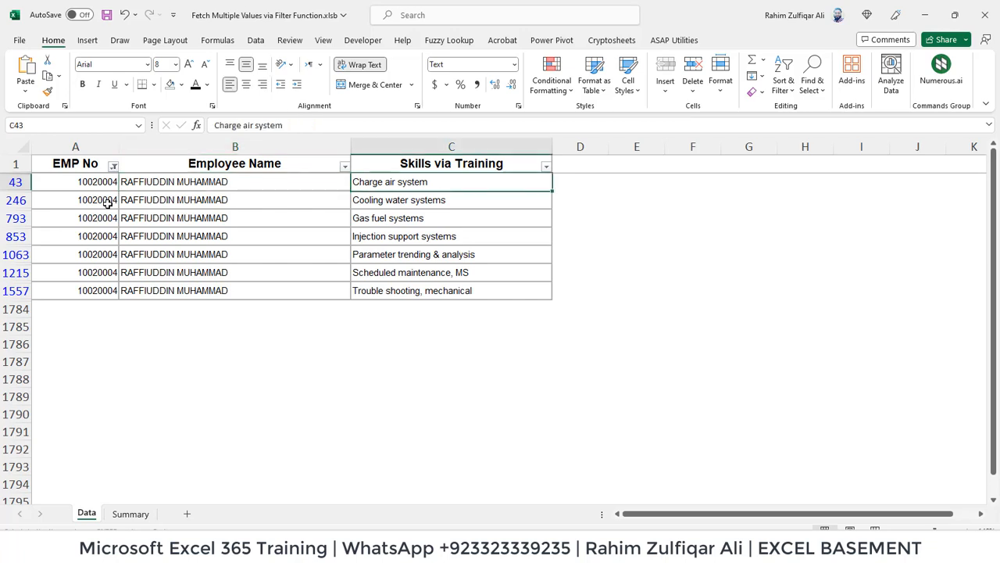
{"action": "key", "text": "ctrl+shift+Down"}
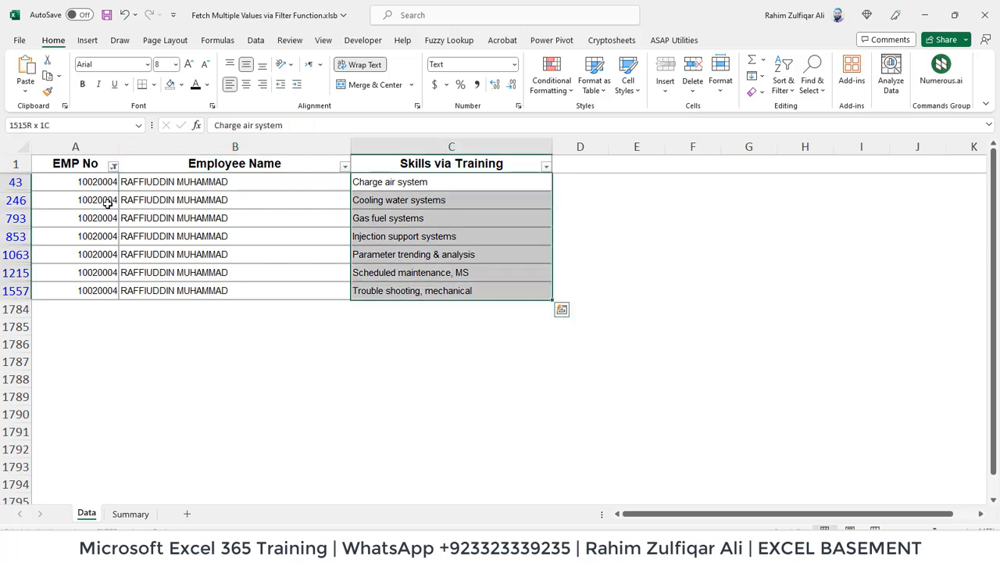
{"action": "key", "text": "Left"}
{"action": "key", "text": "Right"}
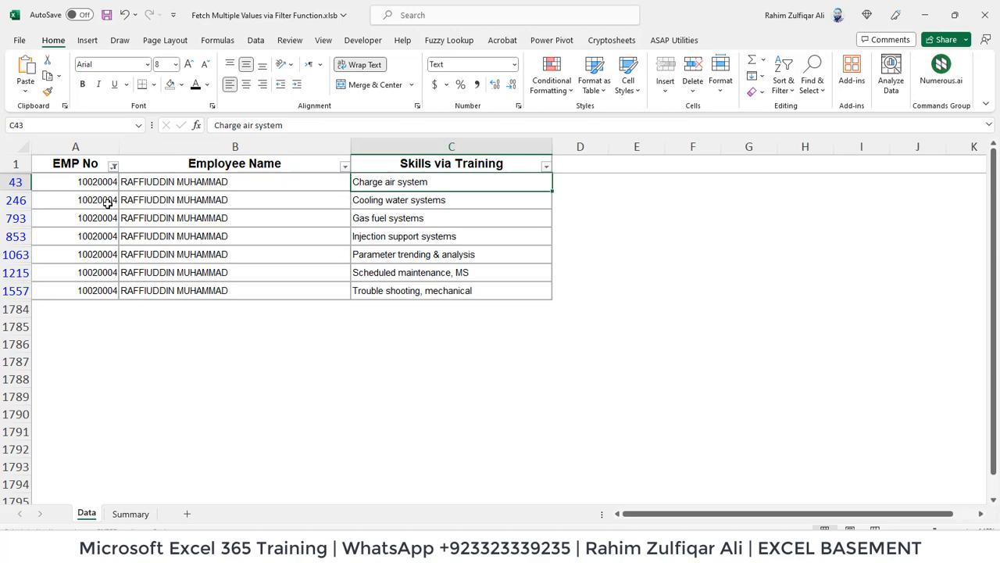
Cancel the pending copy on the Summary sheet and return to the first filtered EMP No cell on Data.
{"action": "key", "text": "ctrl+Page_Down"}
{"action": "key", "text": "Down"}
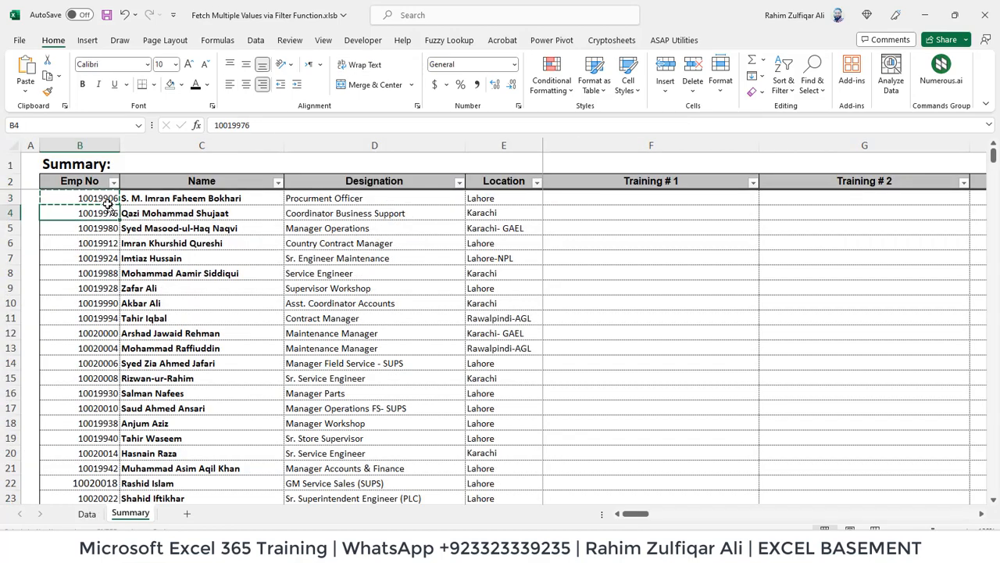
{"action": "key", "text": "Escape"}
{"action": "key", "text": "ctrl+Page_Up"}
{"action": "key", "text": "Left"}
{"action": "key", "text": "Left"}
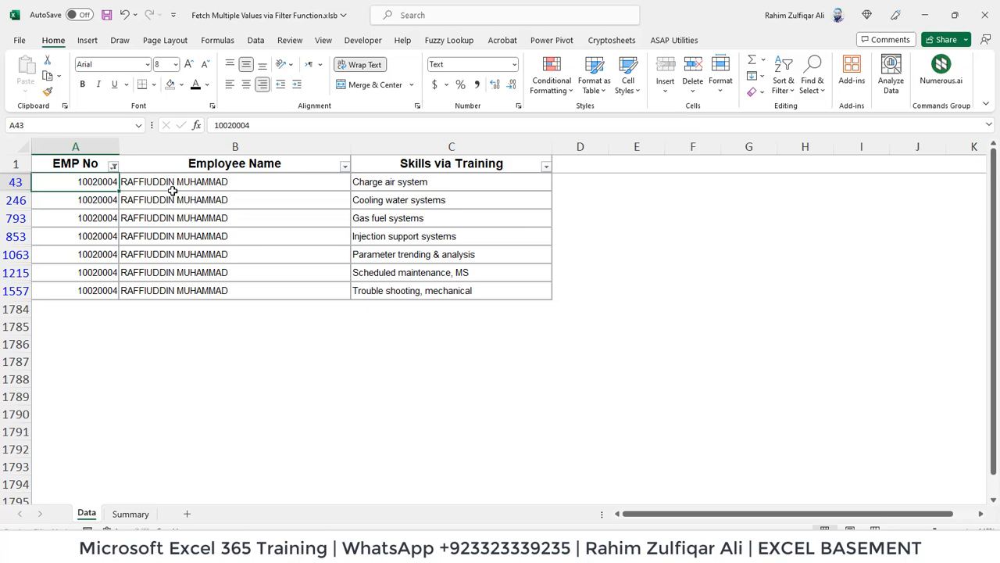
Review how the filtered employee's number repeats across rows with different Skills via Training entries.
{"action": "key", "text": "Right"}
{"action": "key", "text": "Right"}
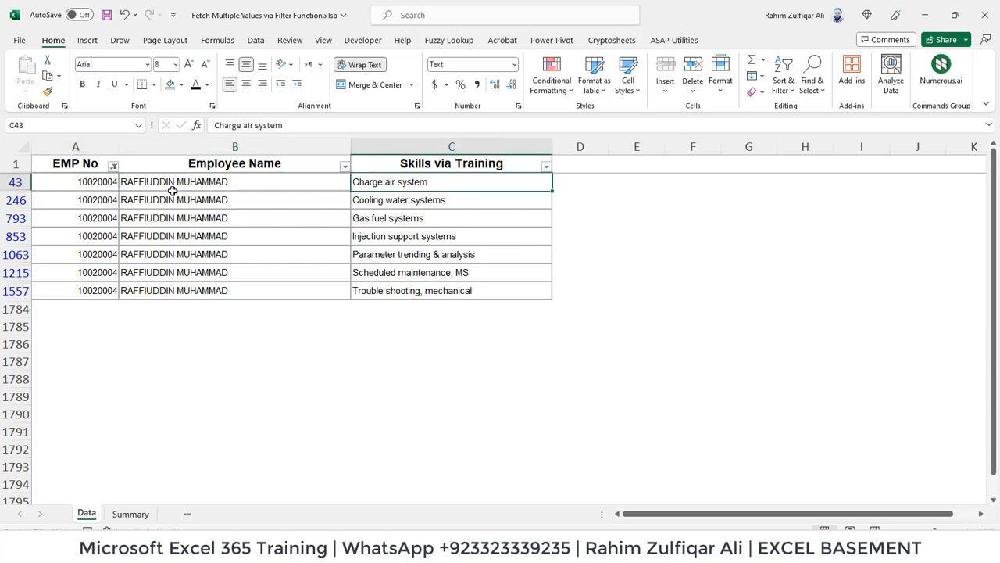
{"action": "key", "text": "Down"}
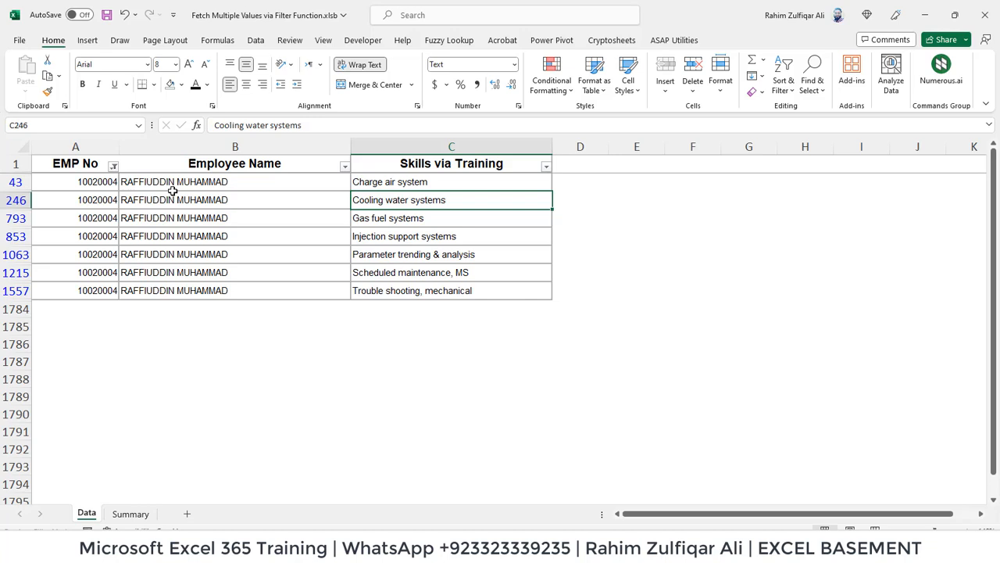
{"action": "key", "text": "Down"}
{"action": "key", "text": "Left"}
{"action": "key", "text": "Left"}
{"action": "key", "text": "Right"}
{"action": "key", "text": "Right"}
{"action": "key", "text": "Right"}
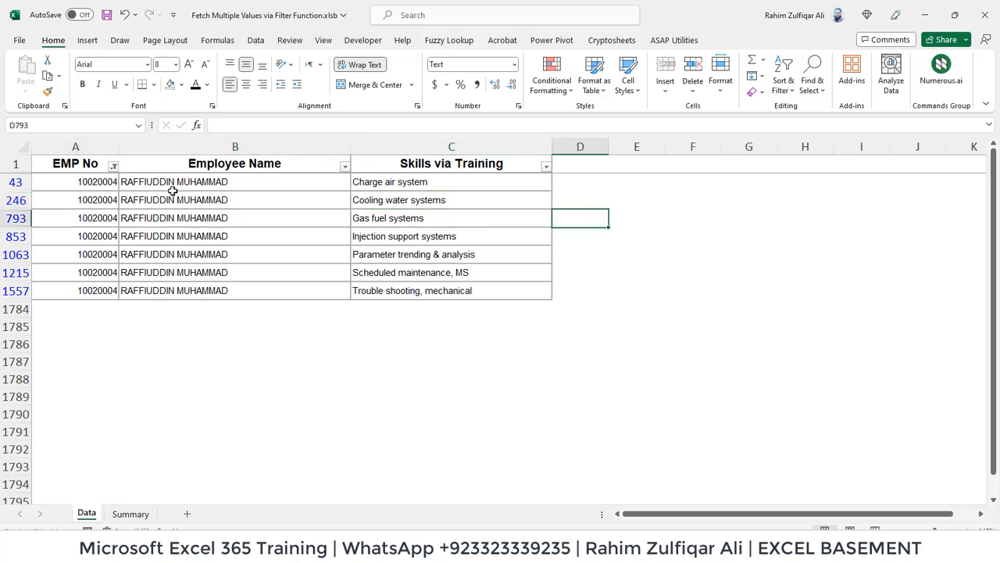
{"action": "key", "text": "Down"}
{"action": "key", "text": "Down"}
{"action": "key", "text": "Left"}
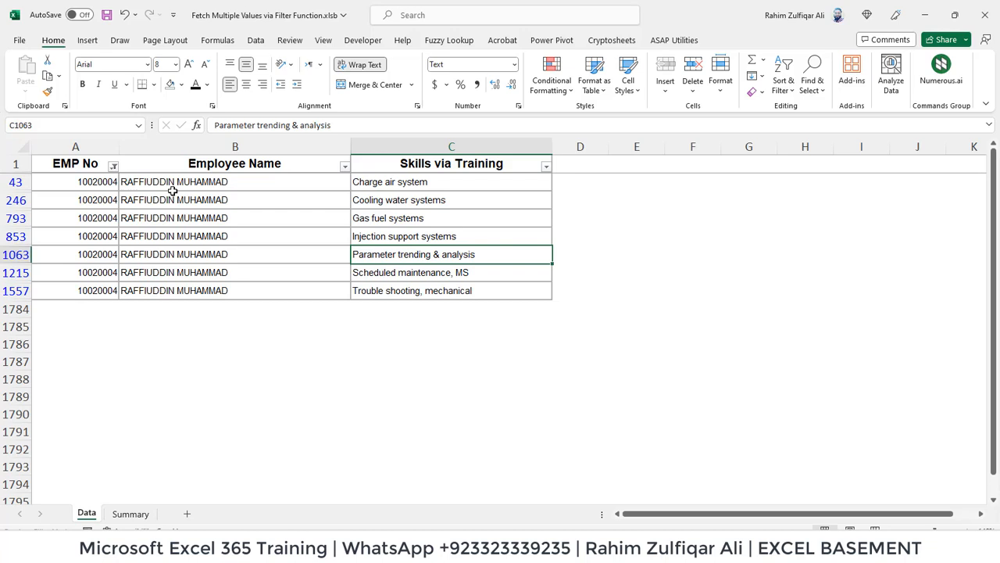
{"action": "key", "text": "Home"}
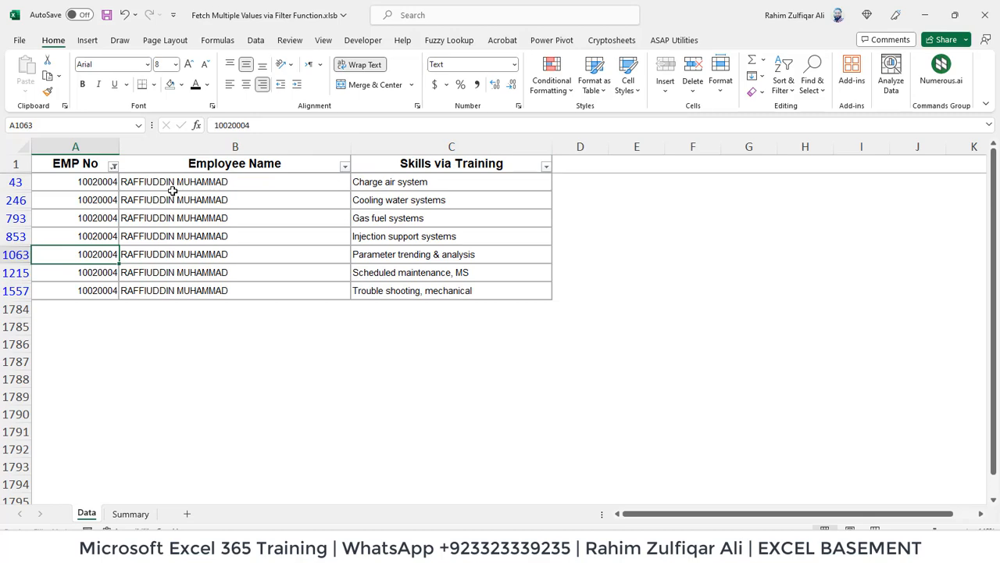
Clear the EMP No filter on the Data sheet and go back to the first record in cell A2.
{"action": "key", "text": "alt+a"}
{"action": "key", "text": "c"}
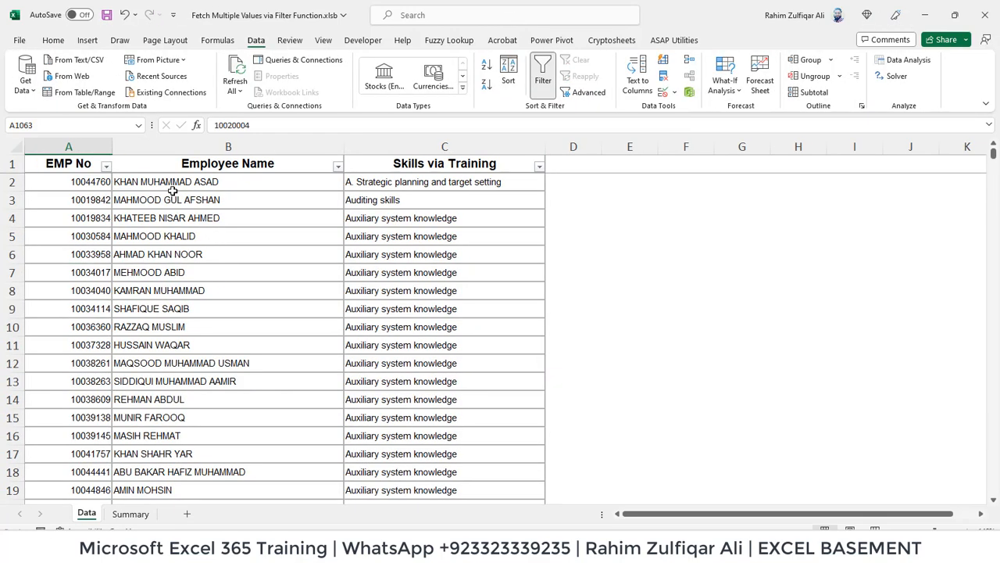
{"action": "key", "text": "Up"}
{"action": "key", "text": "Up"}
{"action": "key", "text": "ctrl+Up"}
{"action": "key", "text": "Down"}
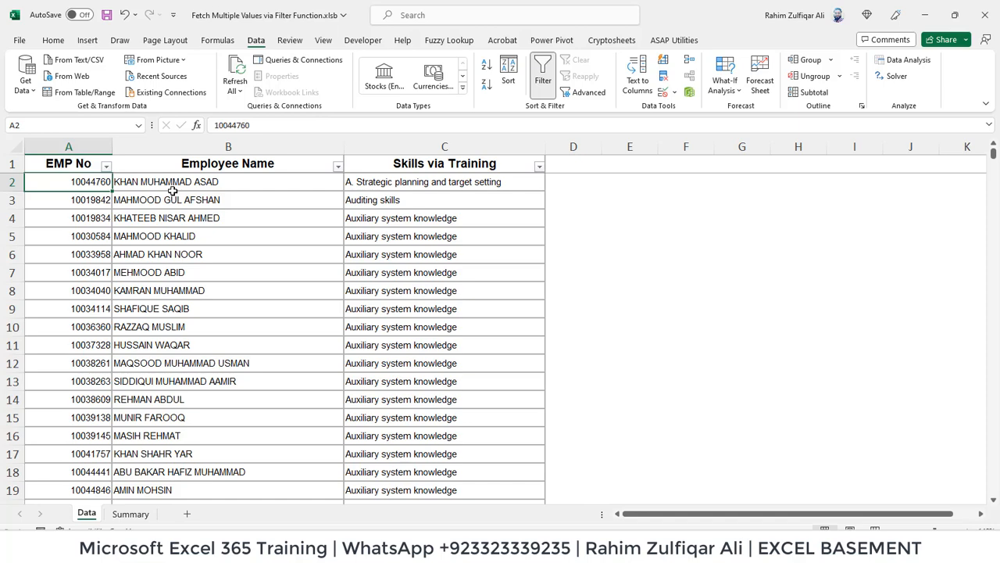
Go to the Summary sheet and locate the first employee's empty Training # 1 cell, F3.
{"action": "key", "text": "ctrl+Page_Down"}
{"action": "key", "text": "Right"}
{"action": "key", "text": "Right"}
{"action": "key", "text": "Right"}
{"action": "key", "text": "Right"}
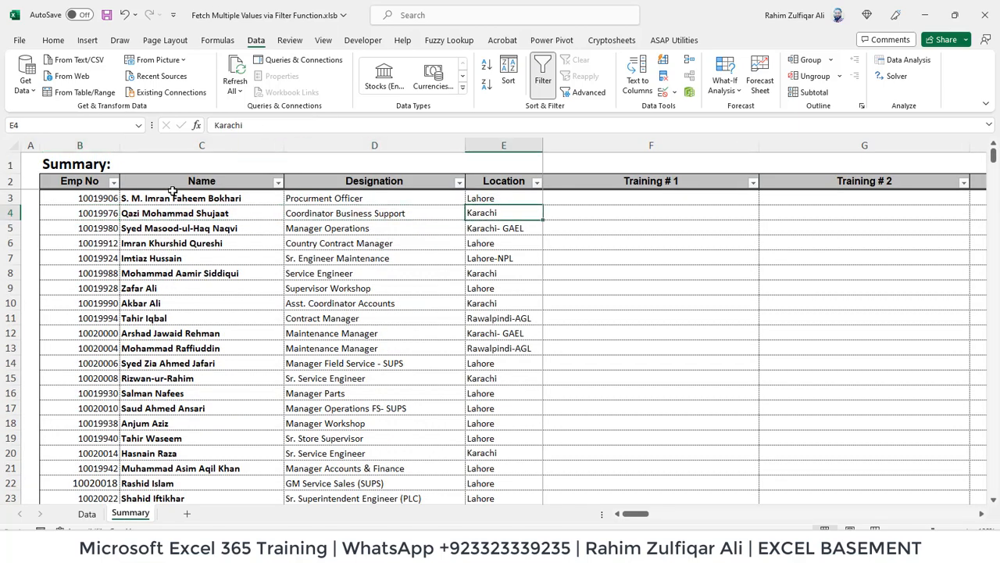
{"action": "key", "text": "Up"}
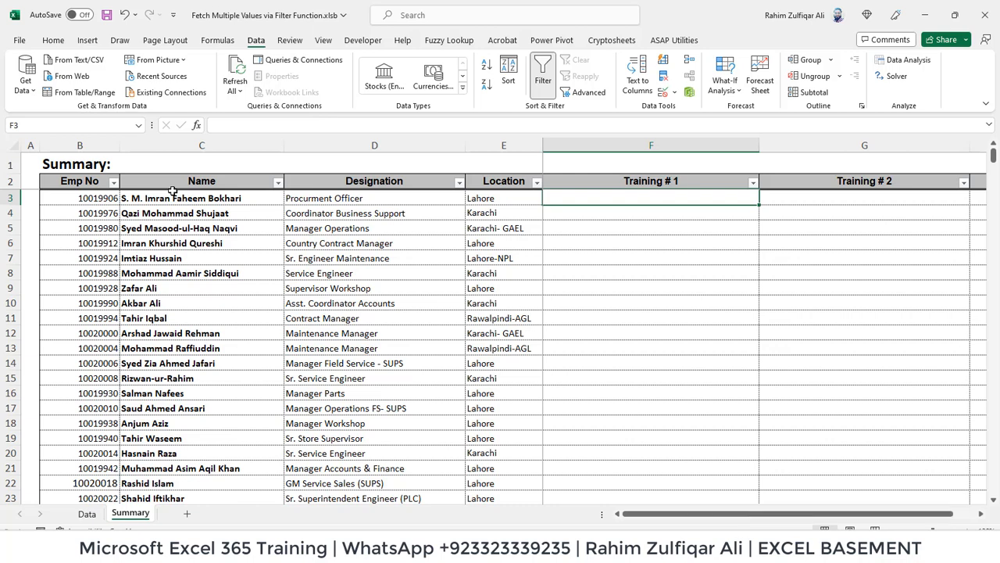
Convert the Data sheet's range A1:C1783 into a table with headers.
{"action": "key", "text": "ctrl+Page_Up"}
{"action": "key", "text": "Up"}
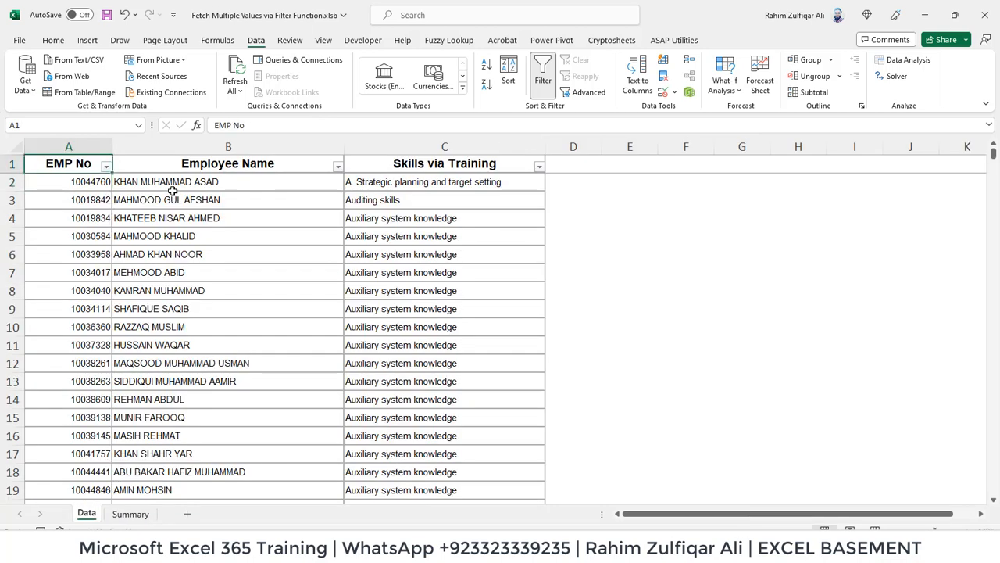
{"action": "key", "text": "ctrl+shift+End"}
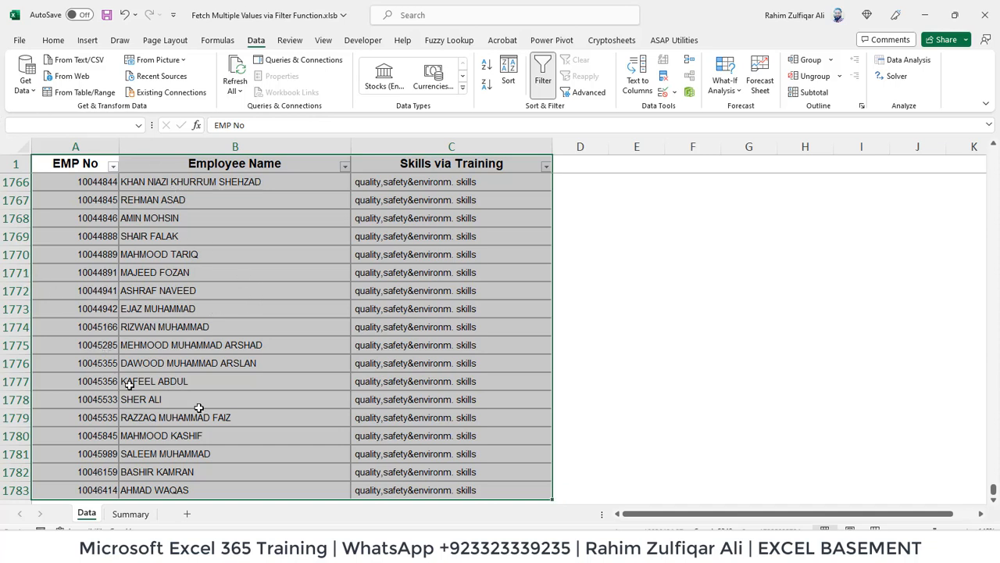
{"action": "left_click", "coordinate": [92, 43]}
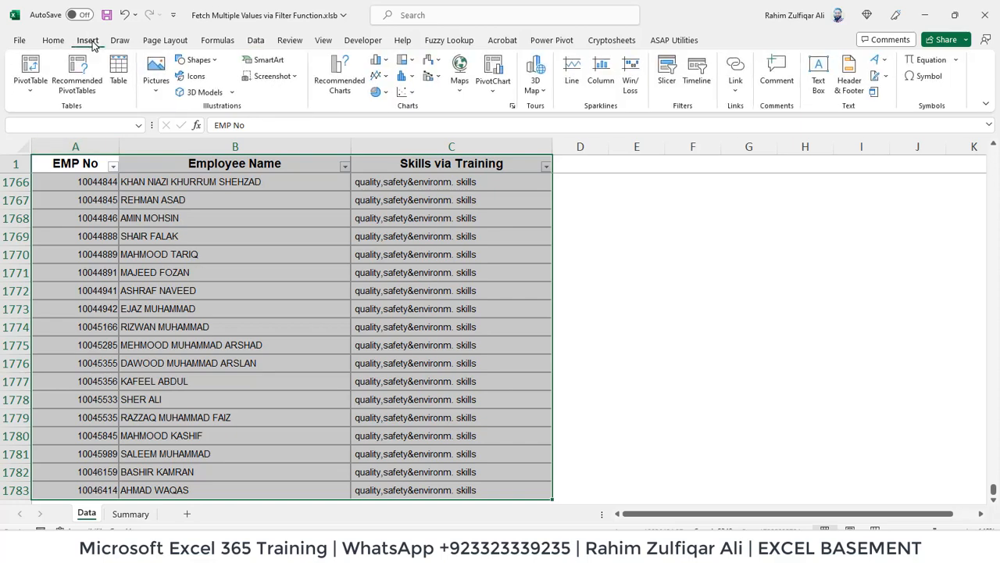
{"action": "left_click", "coordinate": [118, 82]}
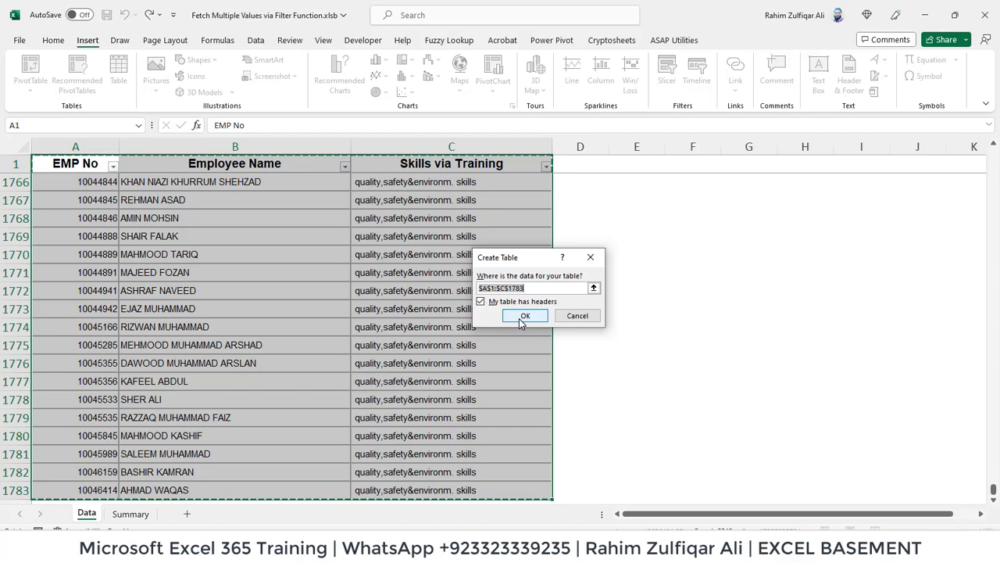
{"action": "left_click", "coordinate": [523, 318]}
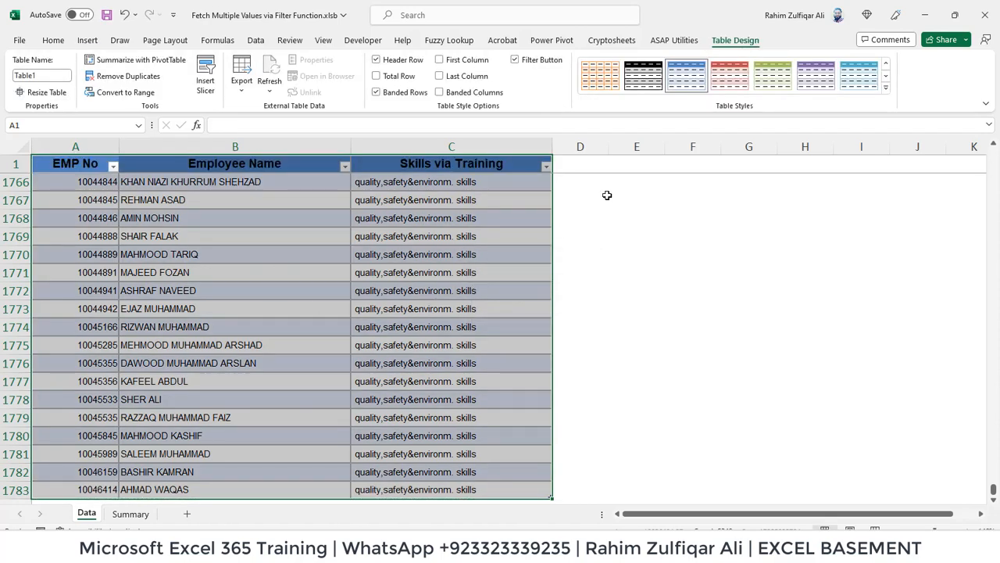
Remove the new table's coloured styling by choosing the plain table style and rename the table as Data.
{"action": "left_click", "coordinate": [886, 87]}
{"action": "left_click", "coordinate": [616, 93]}
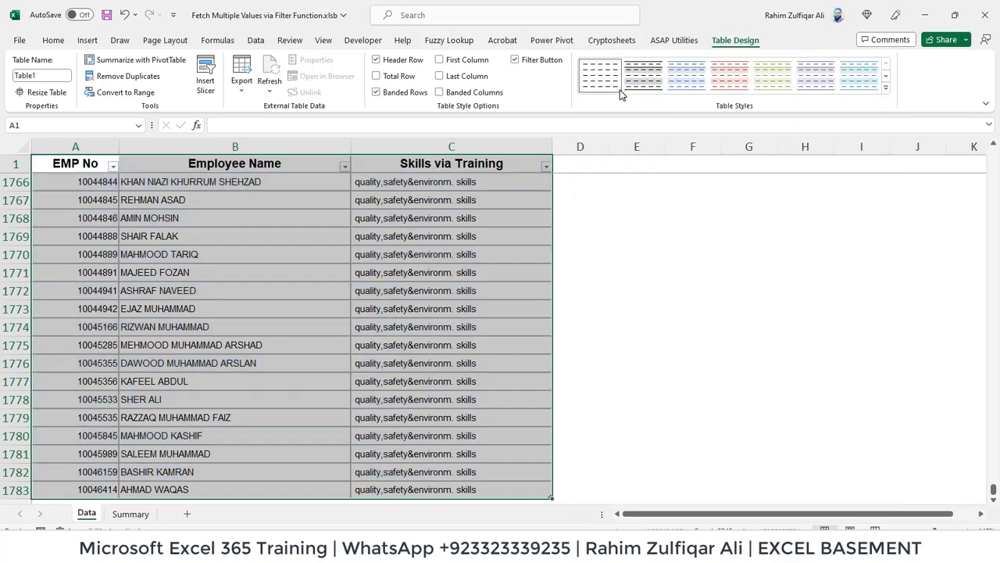
{"action": "left_click", "coordinate": [47, 76]}
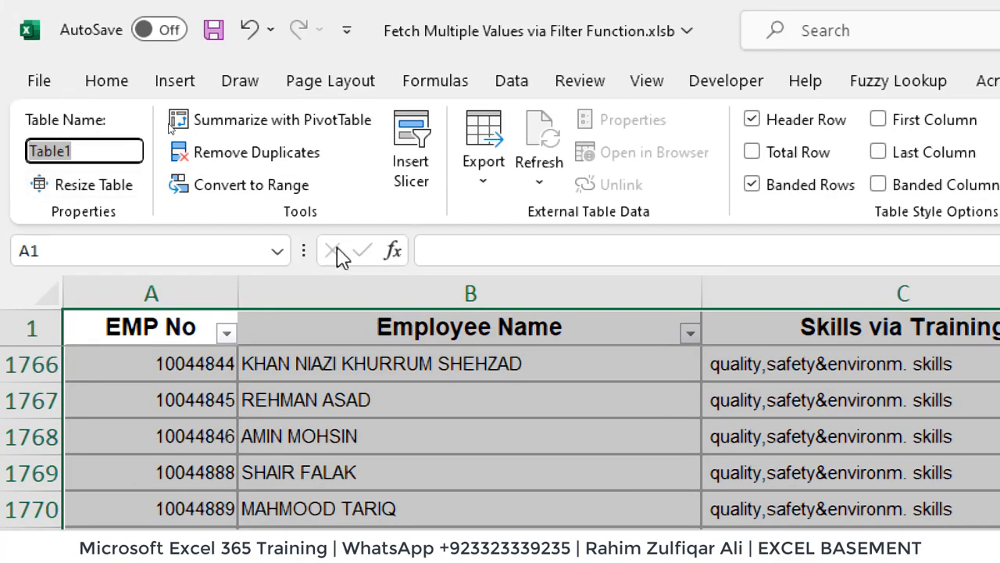
{"action": "type", "text": "Daa"}
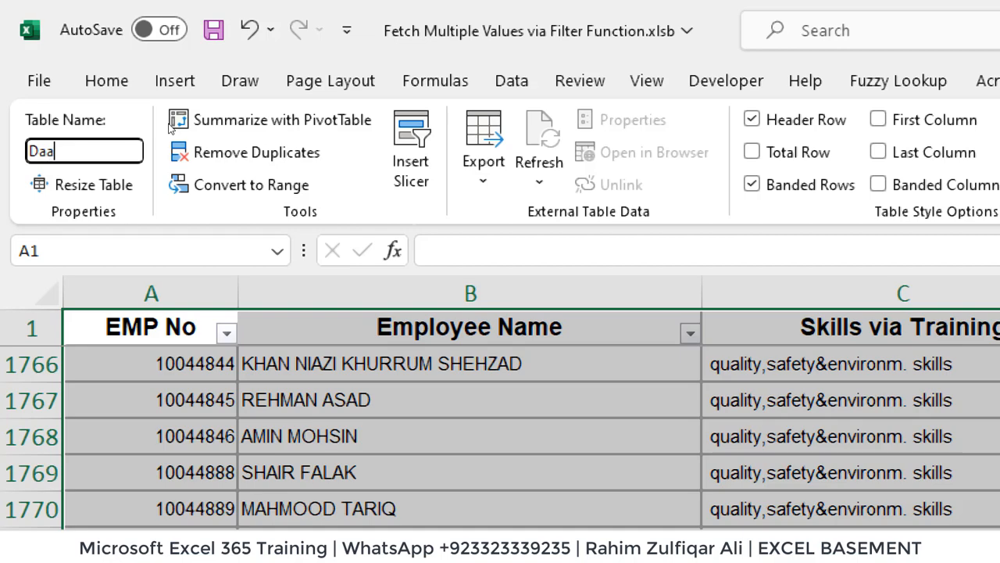
{"action": "key", "text": "BackSpace"}
{"action": "type", "text": "ta"}
{"action": "key", "text": "Return"}
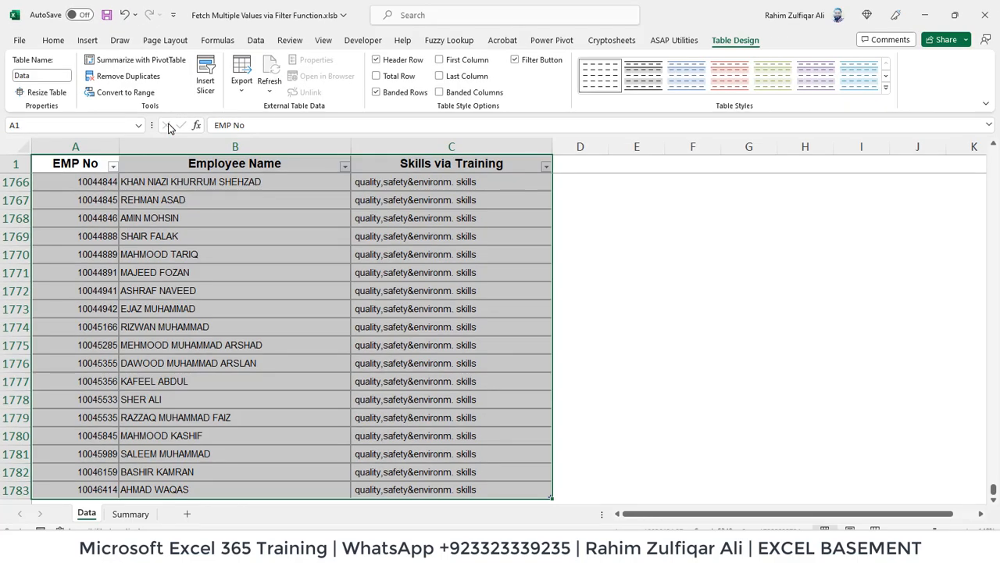
{"action": "left_click", "coordinate": [220, 258]}
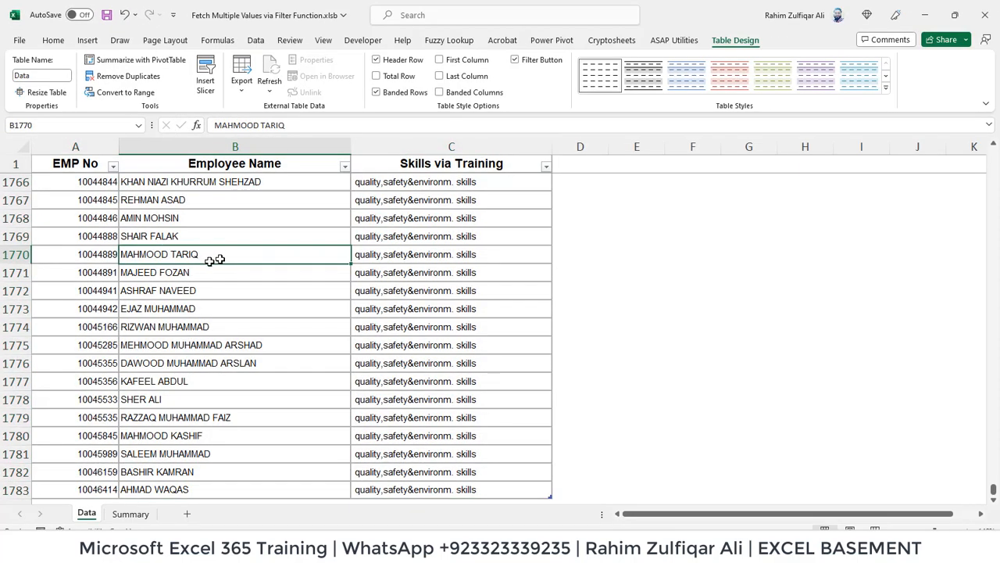
On the Summary sheet, review the Training column headers from the first employee's row across to Training # 30.
{"action": "left_click", "coordinate": [131, 514]}
{"action": "left_click", "coordinate": [368, 314]}
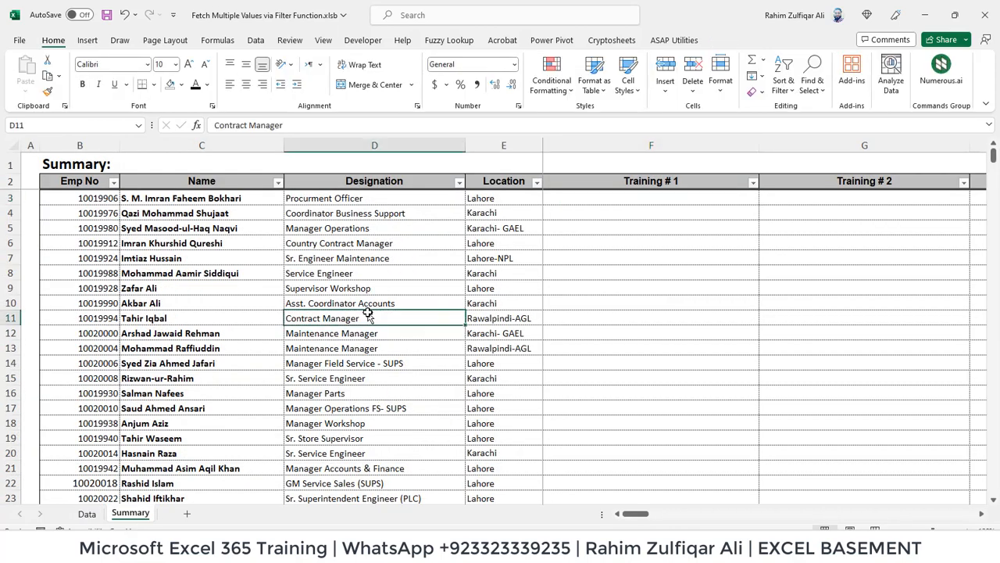
{"action": "key", "text": "Up"}
{"action": "key", "text": "Up"}
{"action": "key", "text": "Up"}
{"action": "key", "text": "Up"}
{"action": "key", "text": "Up"}
{"action": "key", "text": "Up"}
{"action": "key", "text": "Up"}
{"action": "key", "text": "Up"}
{"action": "key", "text": "Left"}
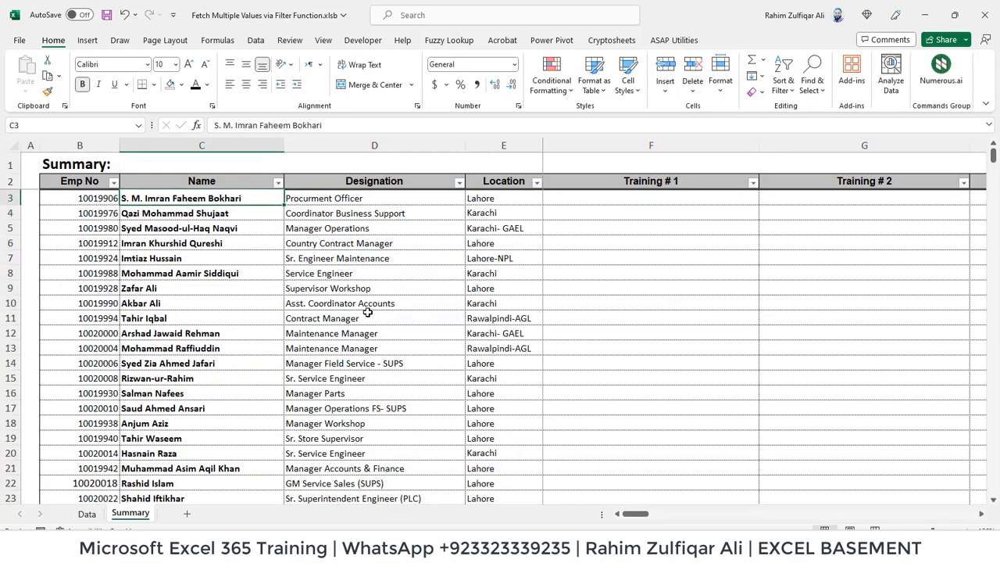
{"action": "key", "text": "Right"}
{"action": "key", "text": "Right"}
{"action": "key", "text": "Right"}
{"action": "key", "text": "Right"}
{"action": "key", "text": "Right"}
{"action": "key", "text": "Right"}
{"action": "key", "text": "Right"}
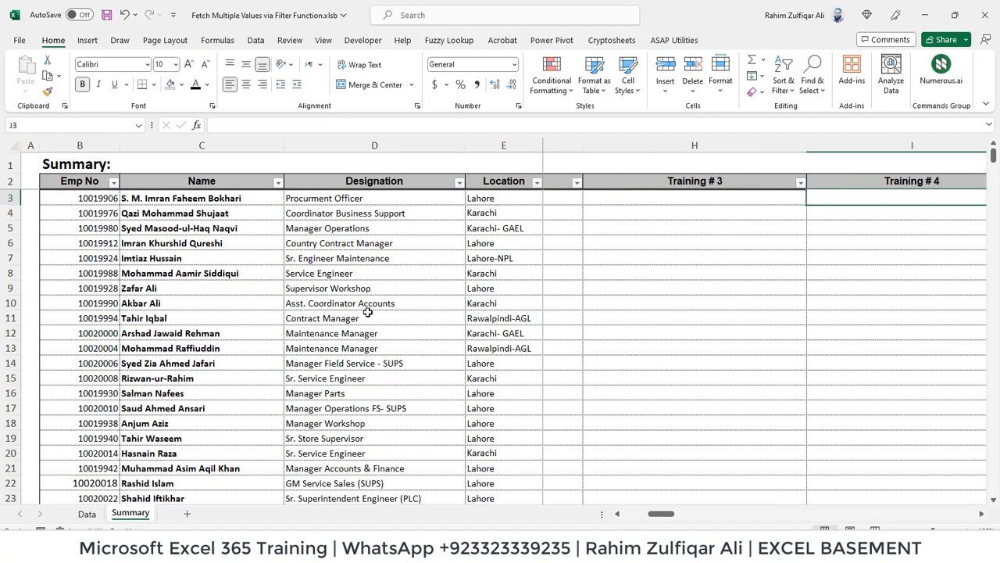
{"action": "key", "text": "Right"}
{"action": "key", "text": "Right"}
{"action": "key", "text": "Right"}
{"action": "key", "text": "Right"}
{"action": "key", "text": "Right"}
{"action": "key", "text": "Up"}
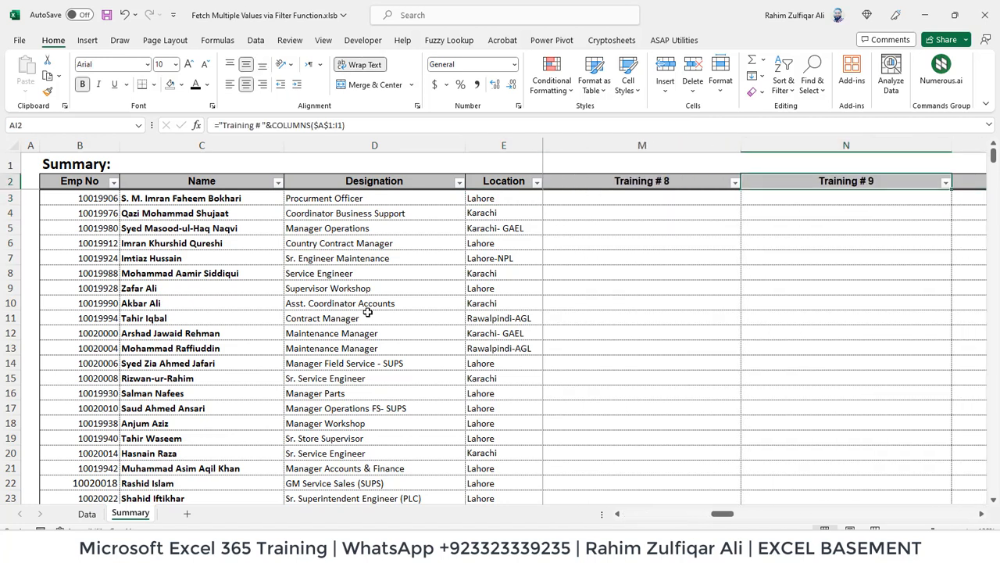
{"action": "key", "text": "ctrl+Right"}
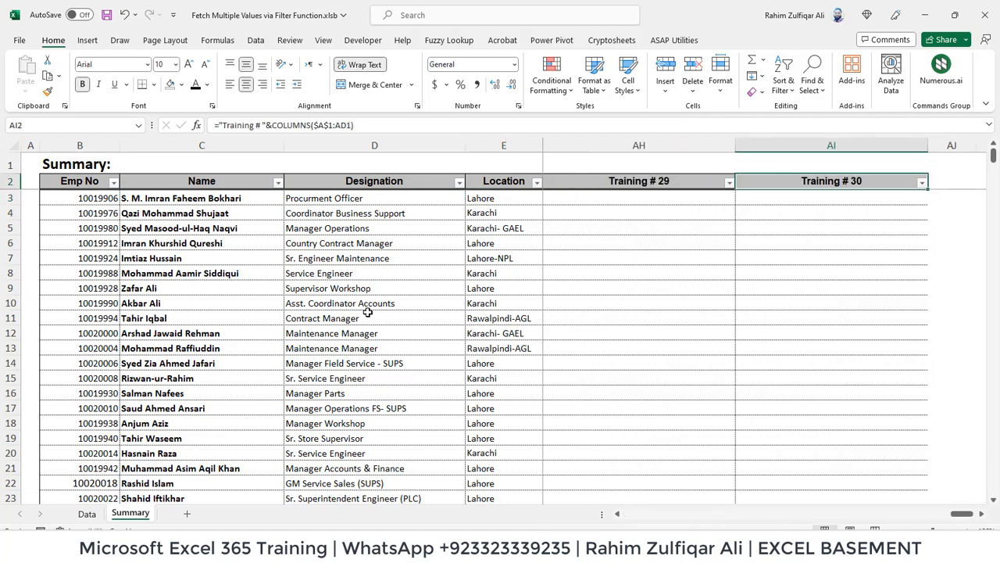
Start a FILTER formula in Summary cell F3 with Data[Skills via Training] as the array argument.
{"action": "key", "text": "ctrl+Left"}
{"action": "key", "text": "Right"}
{"action": "key", "text": "Right"}
{"action": "key", "text": "Right"}
{"action": "key", "text": "Down"}
{"action": "key", "text": "Right"}
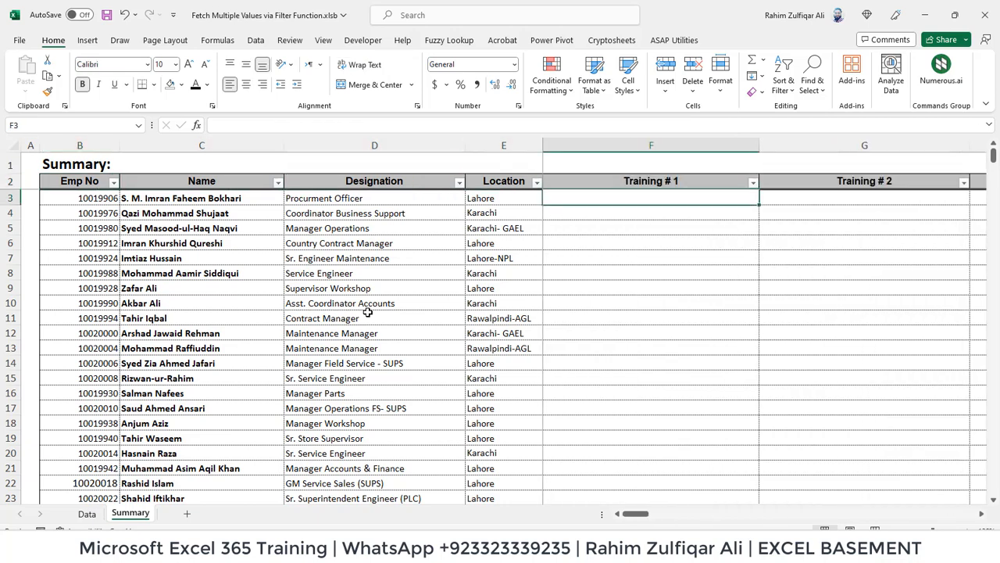
{"action": "type", "text": "=f"}
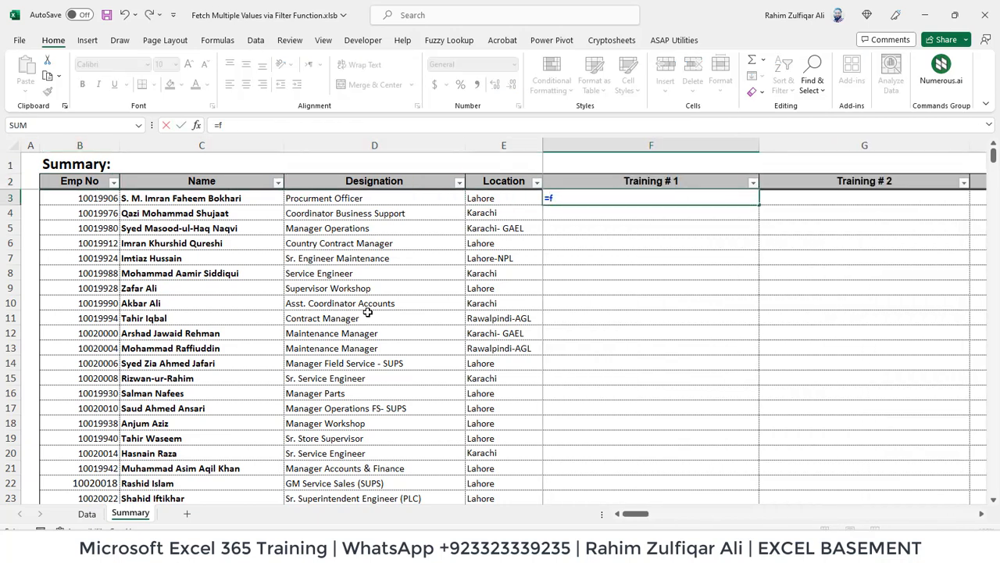
{"action": "type", "text": "il"}
{"action": "key", "text": "Tab"}
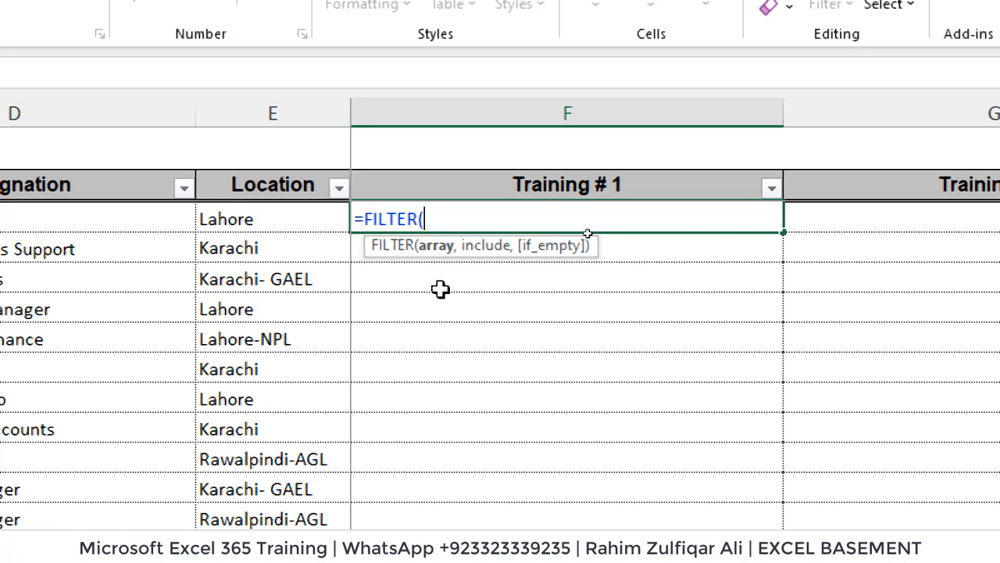
{"action": "type", "text": "data"}
{"action": "key", "text": "Tab"}
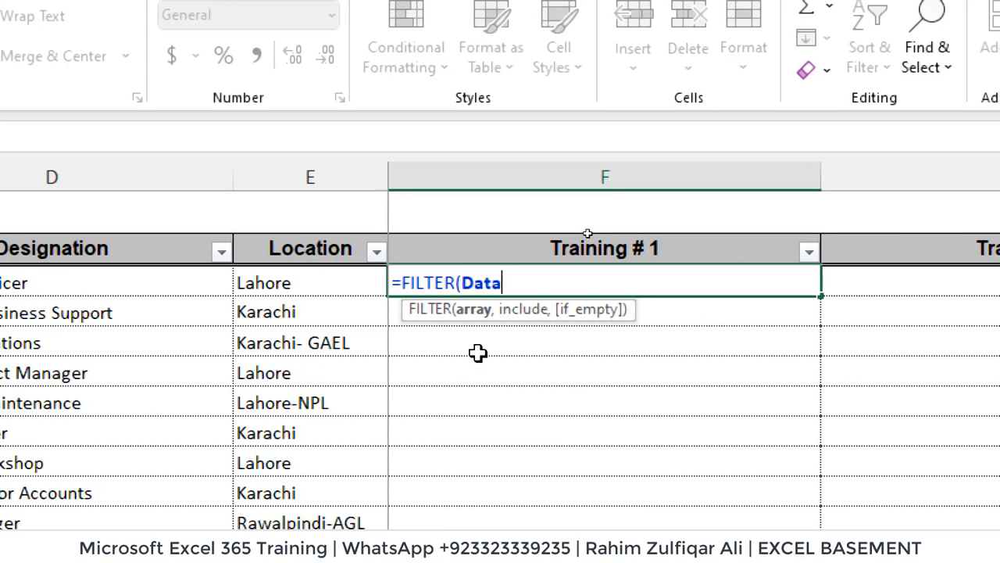
{"action": "type", "text": "["}
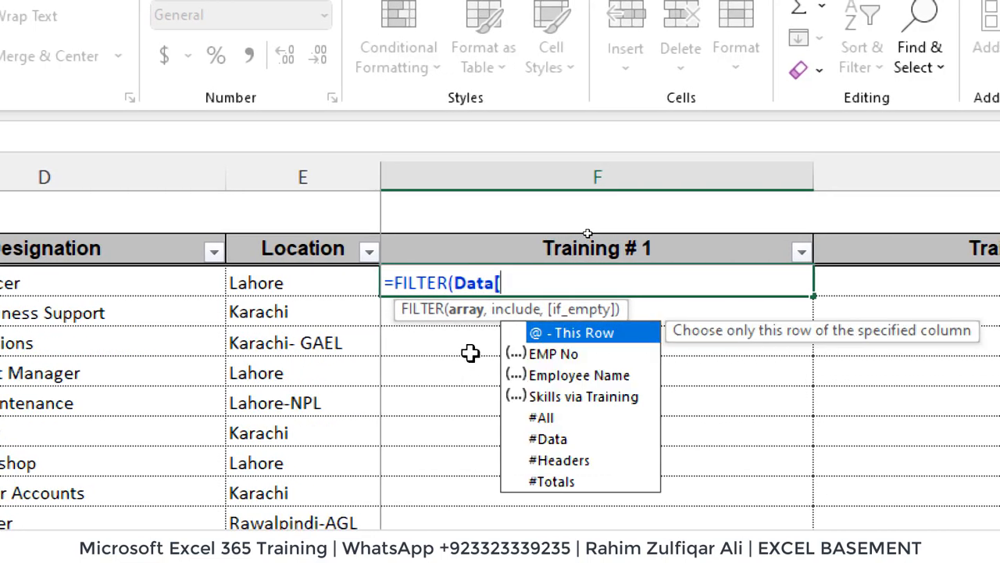
{"action": "key", "text": "Down"}
{"action": "key", "text": "Down"}
{"action": "key", "text": "Down"}
{"action": "key", "text": "Tab"}
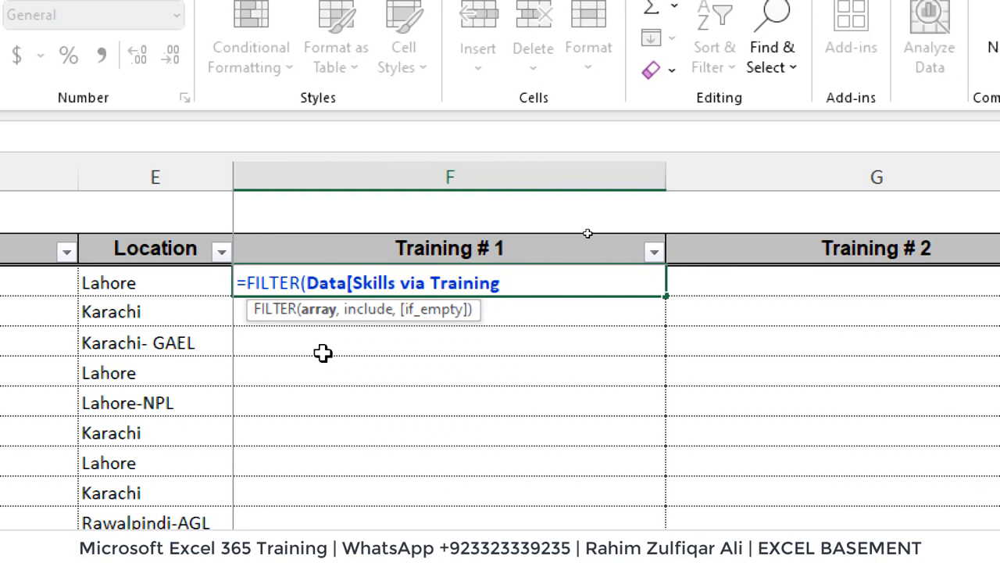
{"action": "type", "text": "]"}
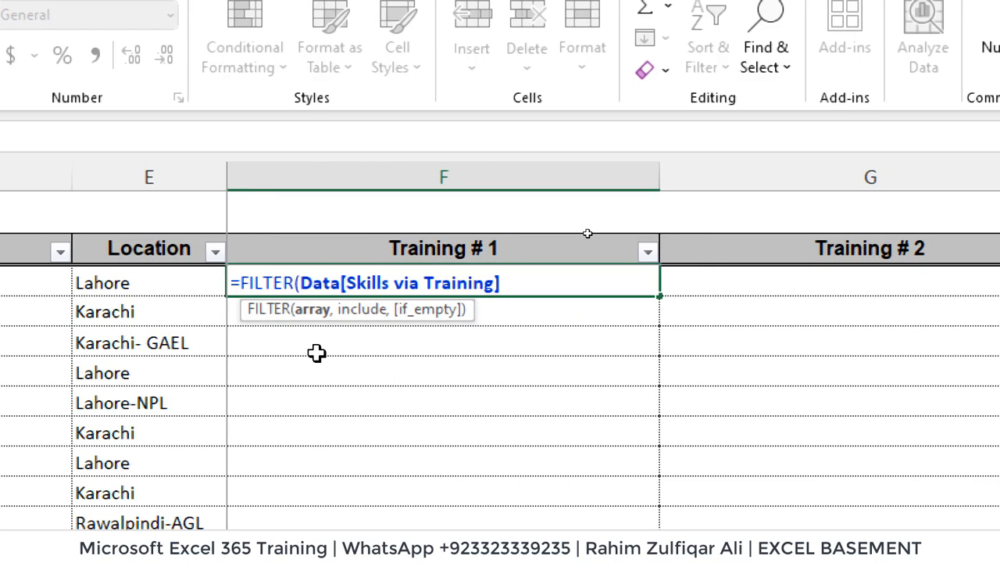
{"action": "type", "text": ","}
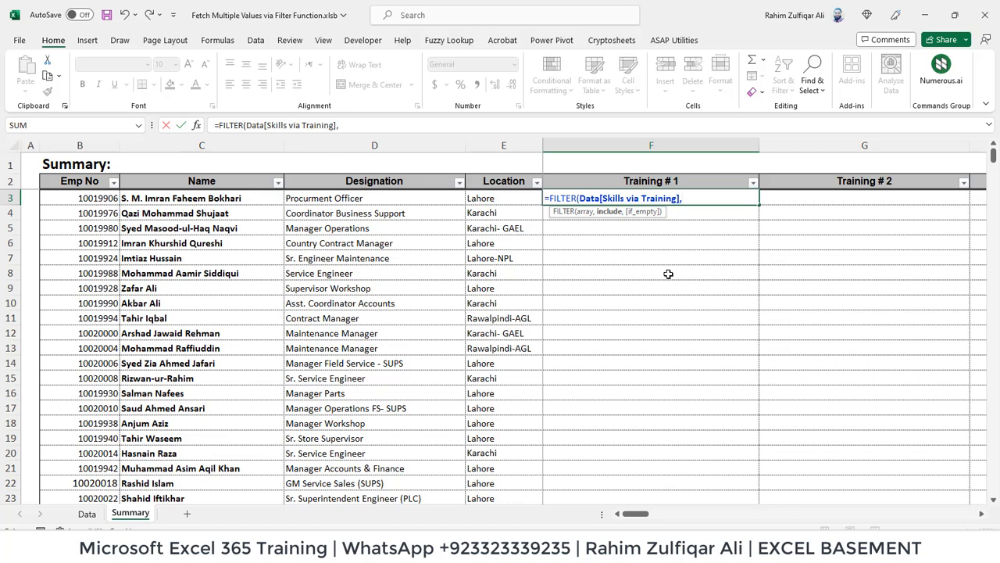
Set the formula's include condition to $B3=Data[EMP No], locking only the column of the employee number reference.
{"action": "left_click", "coordinate": [79, 197]}
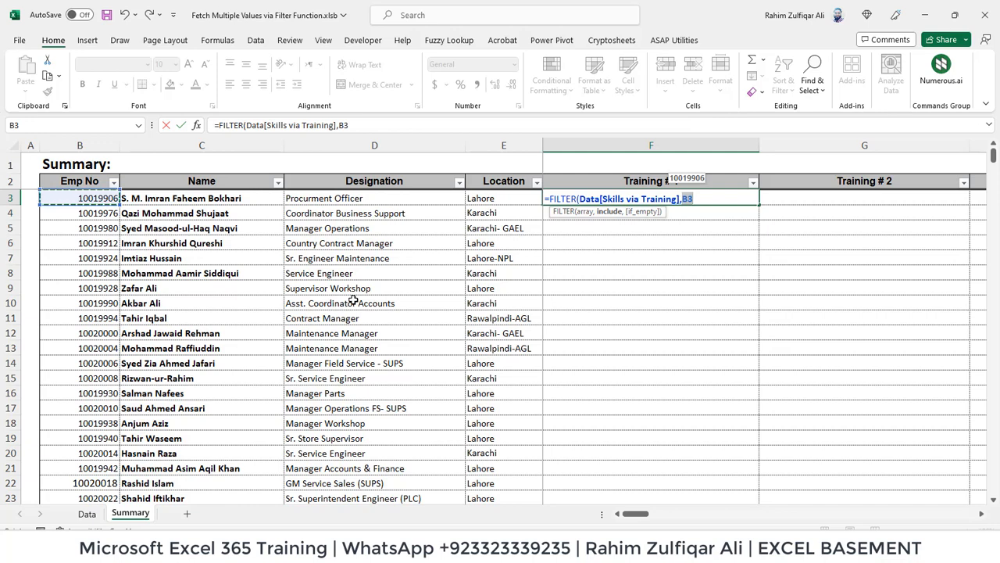
{"action": "key", "text": "F4"}
{"action": "key", "text": "F4"}
{"action": "key", "text": "F4"}
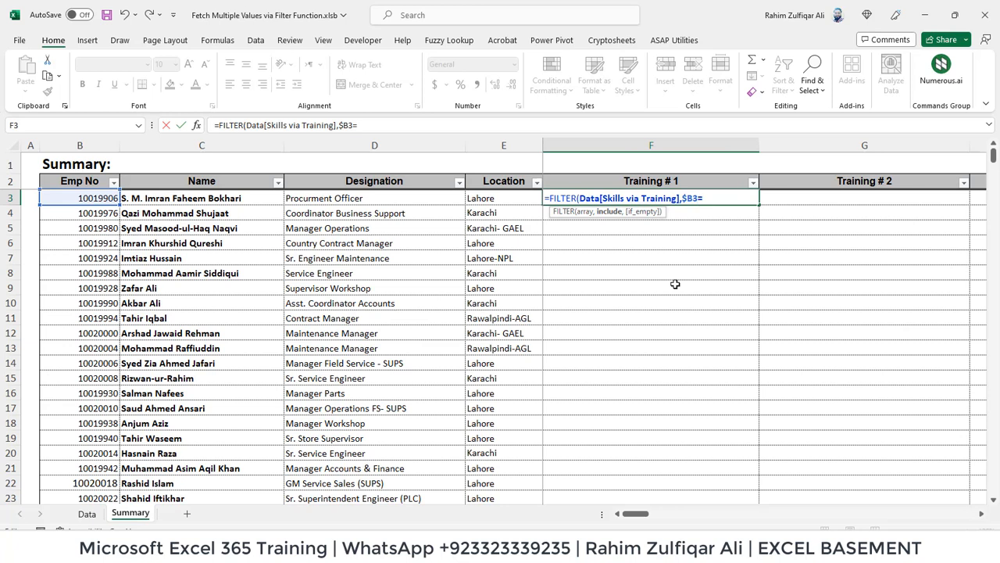
{"action": "type", "text": "data"}
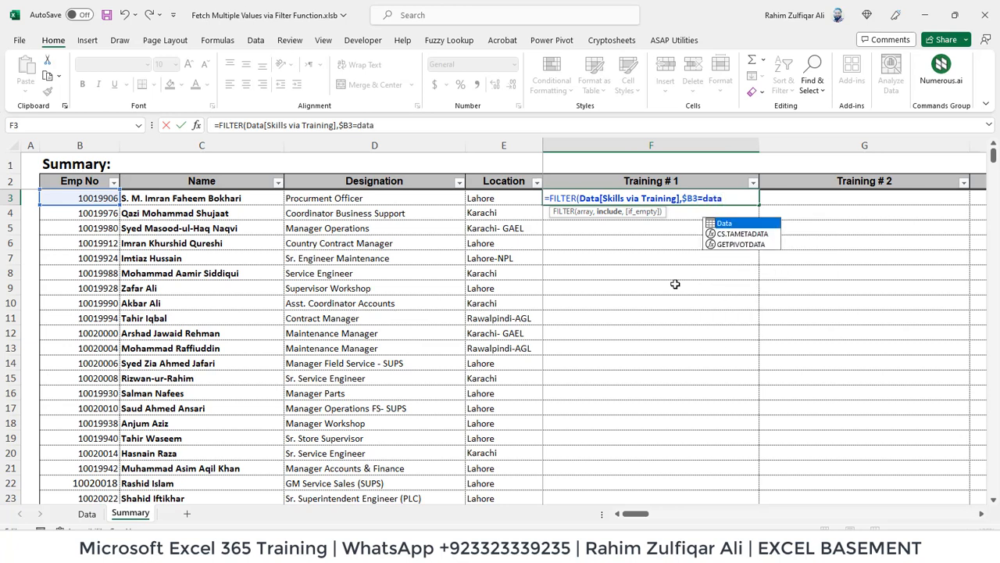
{"action": "key", "text": "Tab"}
{"action": "type", "text": "["}
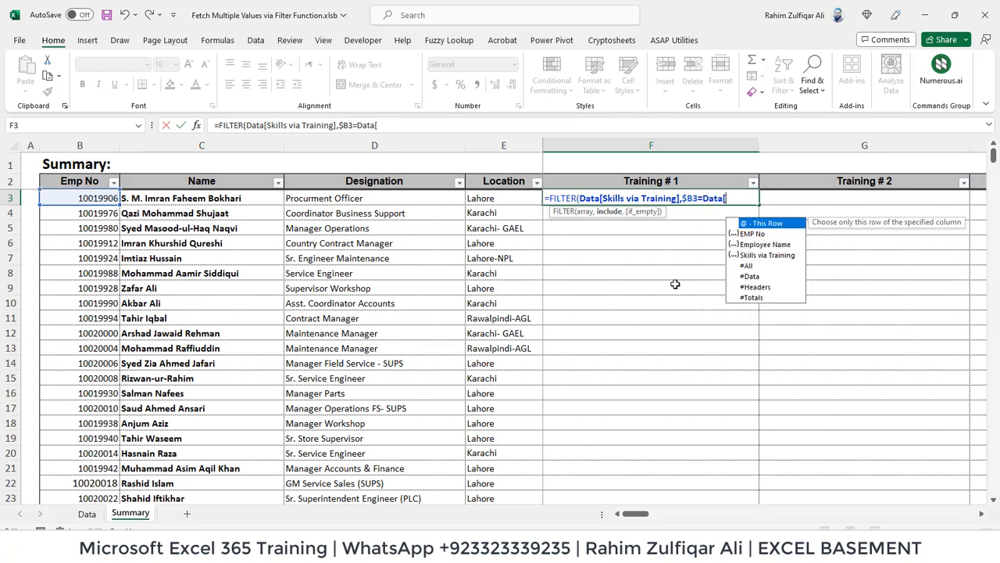
{"action": "key", "text": "Down"}
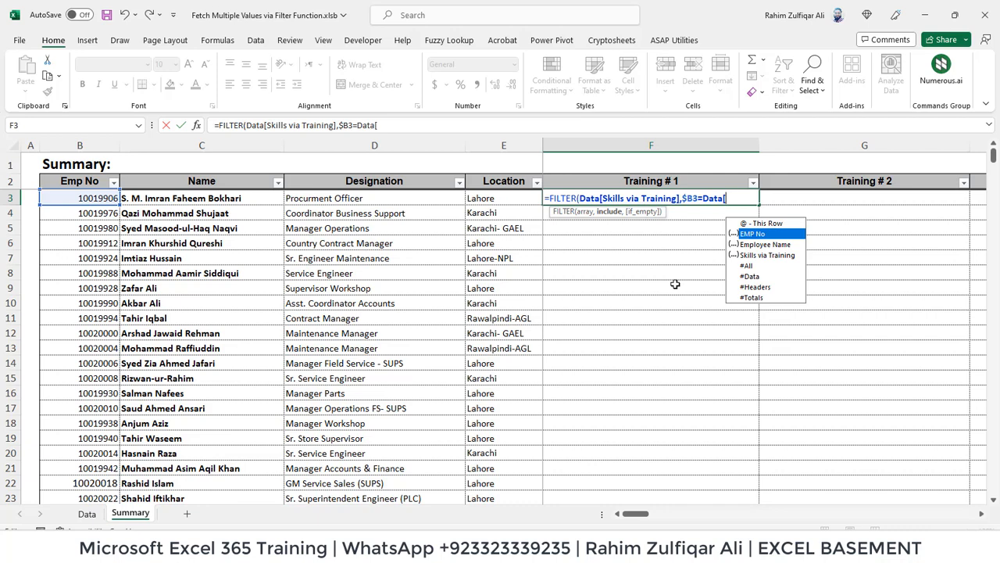
{"action": "key", "text": "Tab"}
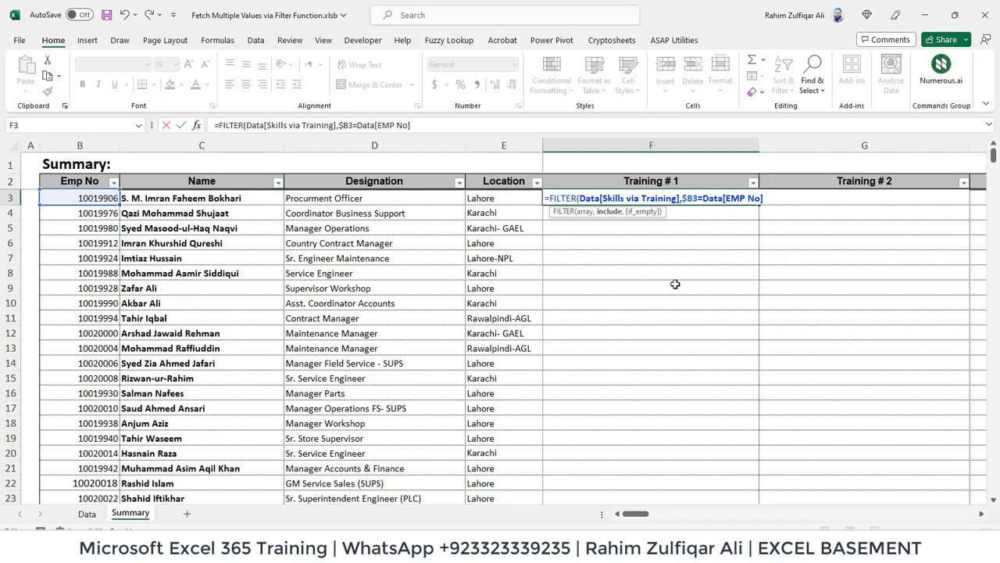
Add an empty string "" as the if_empty argument and complete the FILTER formula in F3.
{"action": "type", "text": ","}
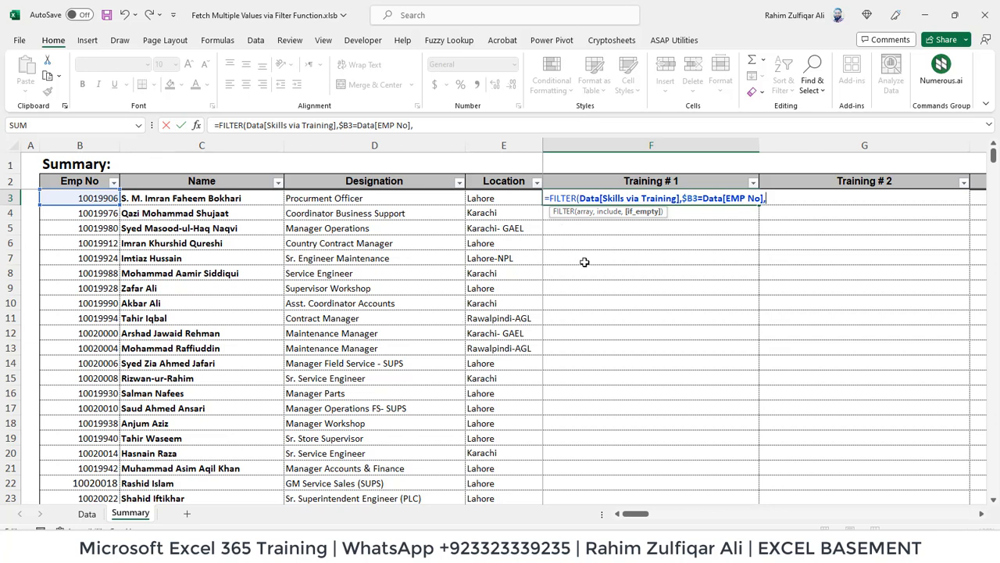
{"action": "type", "text": "\"\""}
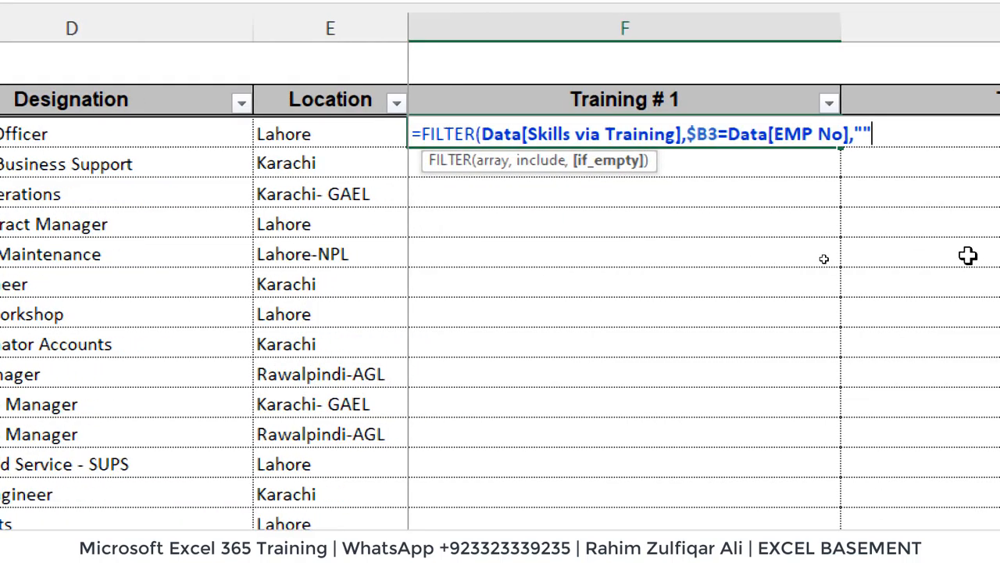
{"action": "type", "text": ")"}
{"action": "key", "text": "Return"}
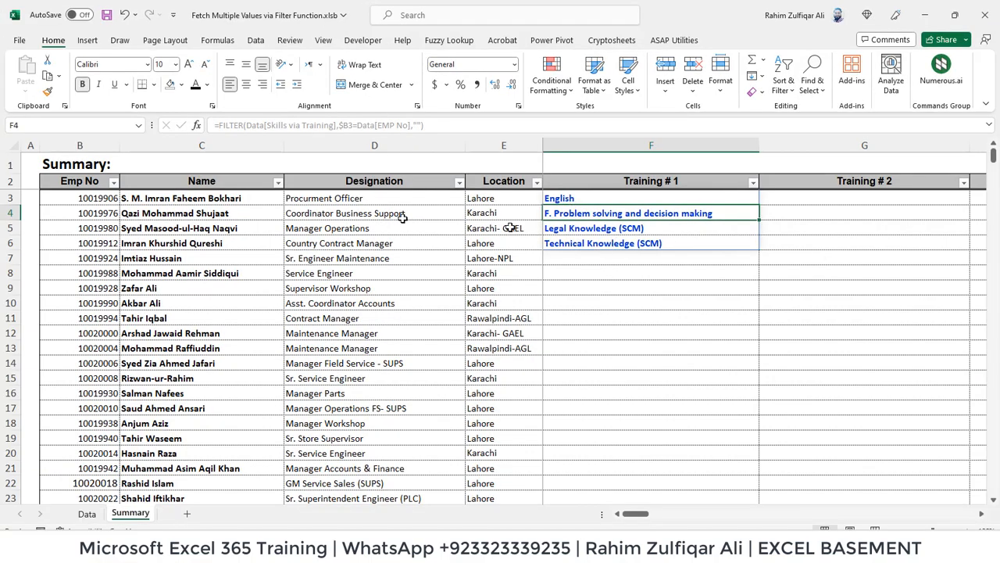
{"action": "left_click", "coordinate": [175, 200]}
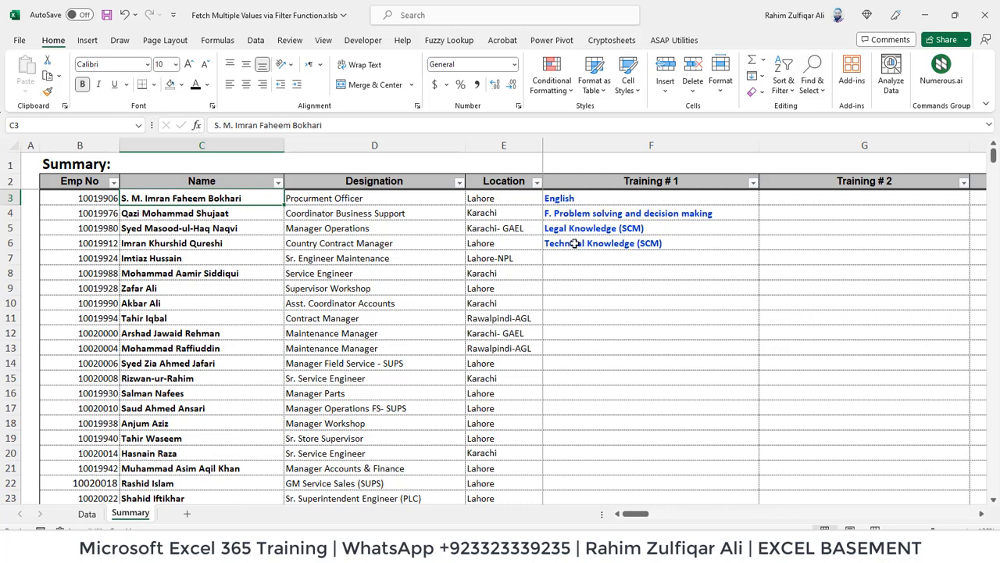
Filter the Data table's EMP No column by the employee number copied from Summary cell B3.
{"action": "key", "text": "Left"}
{"action": "key", "text": "ctrl+c"}
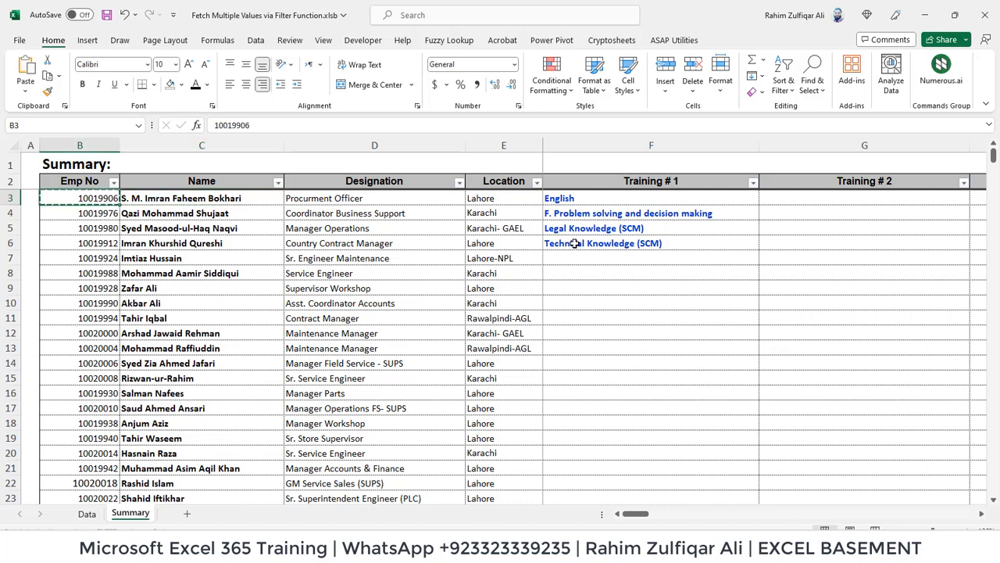
{"action": "key", "text": "ctrl+Page_Up"}
{"action": "key", "text": "ctrl+Home"}
{"action": "key", "text": "Up"}
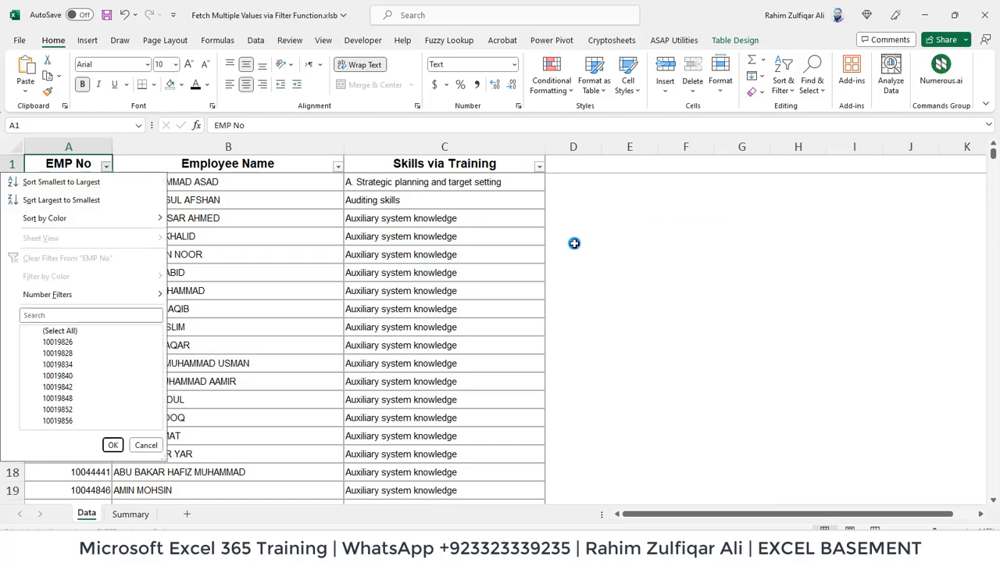
{"action": "key", "text": "alt+Down"}
{"action": "key", "text": "Down"}
{"action": "key", "text": "Down"}
{"action": "key", "text": "Down"}
{"action": "key", "text": "Down"}
{"action": "key", "text": "Down"}
{"action": "key", "text": "Down"}
{"action": "key", "text": "Down"}
{"action": "key", "text": "Down"}
{"action": "key", "text": "Up"}
{"action": "key", "text": "ctrl+v"}
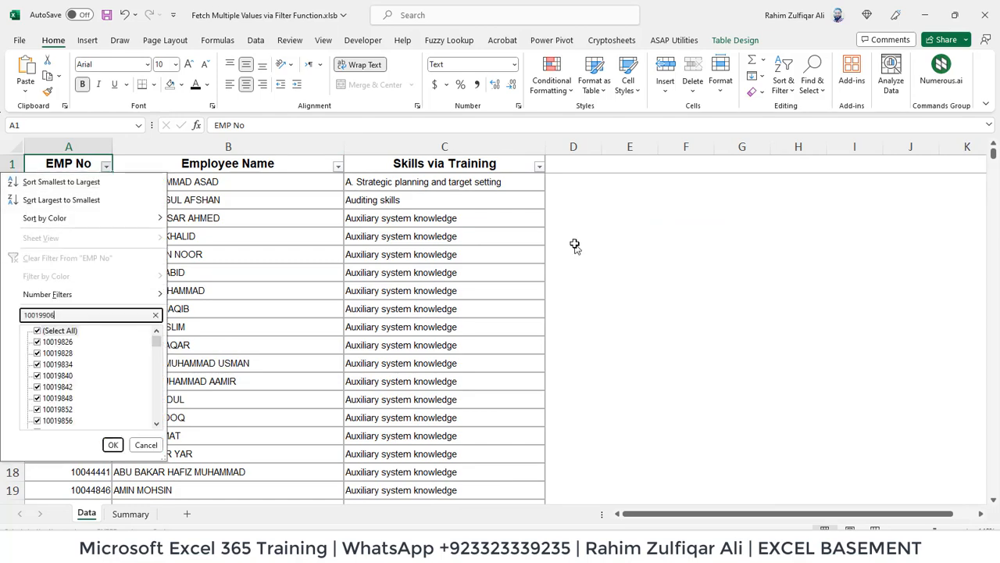
{"action": "key", "text": "Return"}
Examine the Skills via Training entries of the filtered employee rows in the Data table.
{"action": "key", "text": "Right"}
{"action": "key", "text": "Right"}
{"action": "key", "text": "Down"}
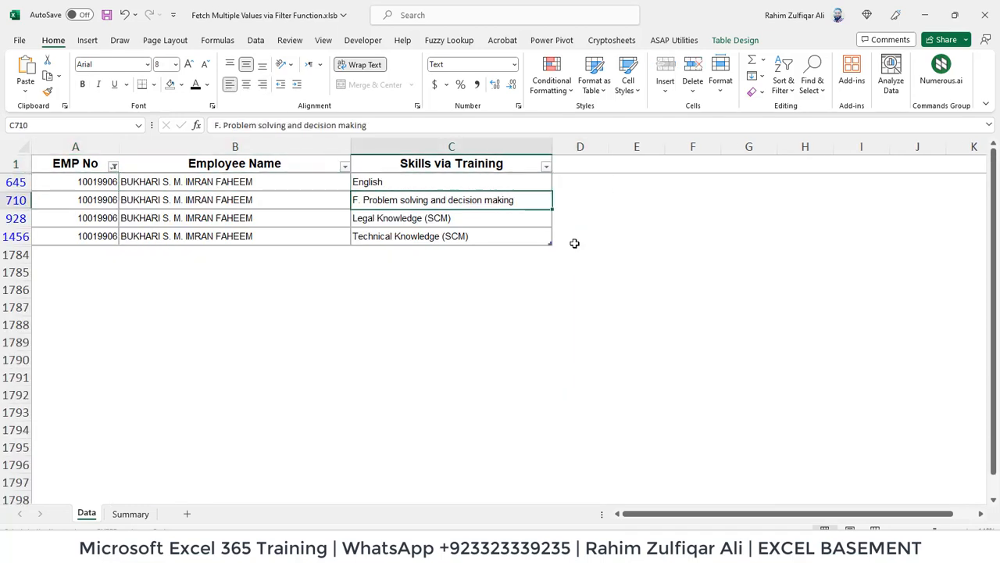
{"action": "key", "text": "Down"}
{"action": "key", "text": "Down"}
{"action": "key", "text": "Up"}
{"action": "key", "text": "Up"}
{"action": "key", "text": "Up"}
{"action": "key", "text": "Down"}
{"action": "key", "text": "Down"}
{"action": "key", "text": "Down"}
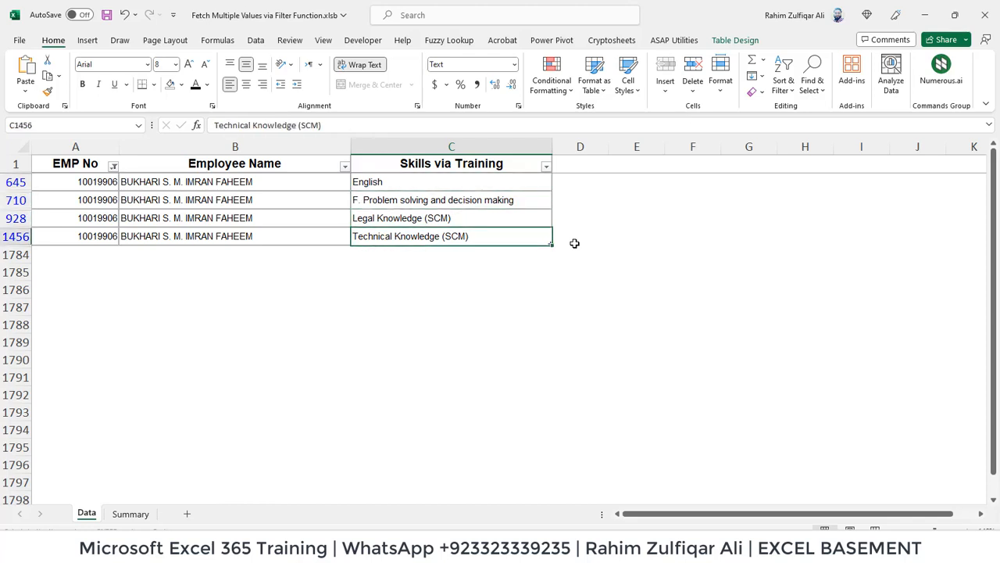
{"action": "key", "text": "Left"}
{"action": "key", "text": "Left"}
{"action": "key", "text": "Up"}
{"action": "key", "text": "Up"}
{"action": "key", "text": "Up"}
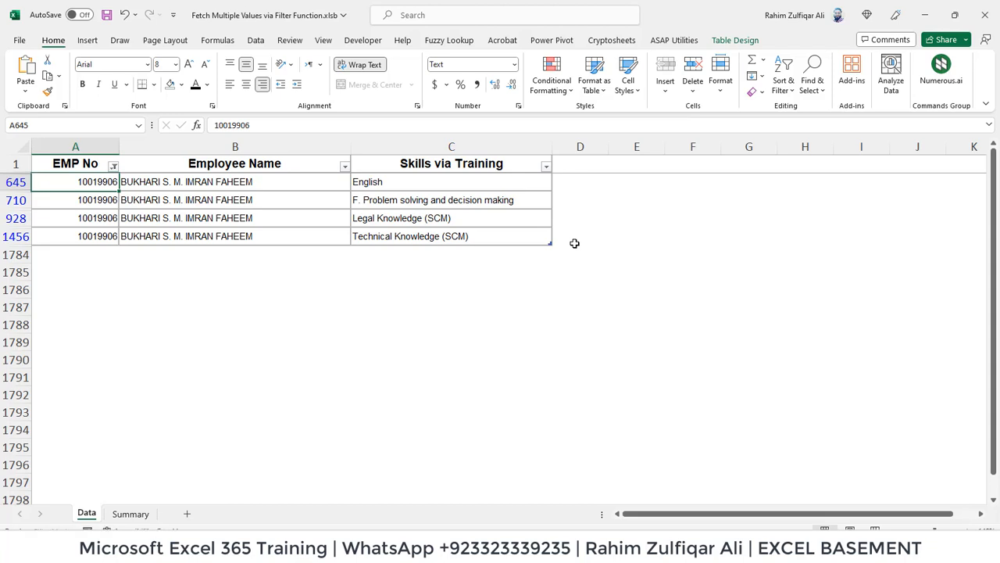
{"action": "key", "text": "Right"}
{"action": "key", "text": "Right"}
{"action": "key", "text": "Down"}
{"action": "key", "text": "Down"}
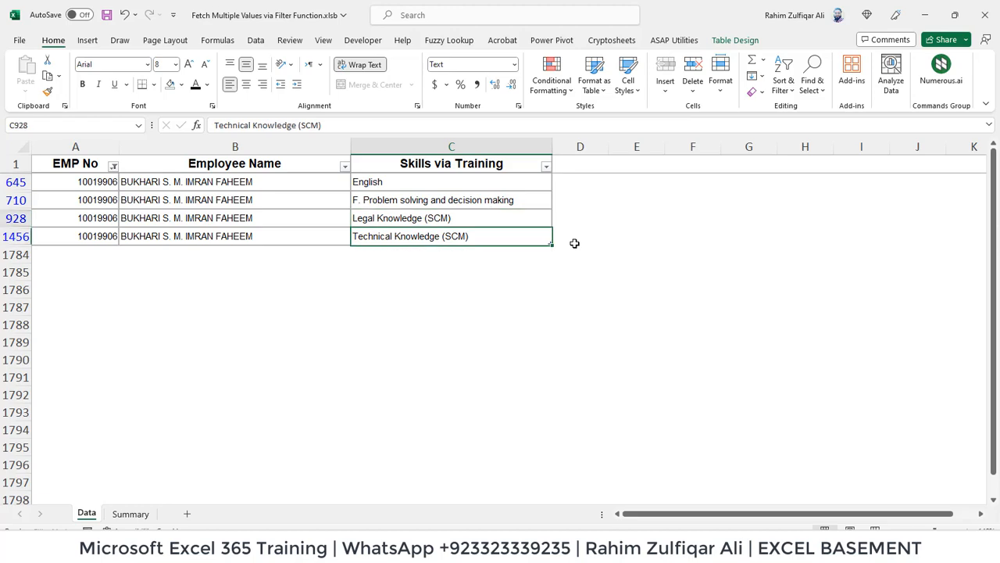
{"action": "key", "text": "Up"}
{"action": "key", "text": "Up"}
{"action": "key", "text": "Up"}
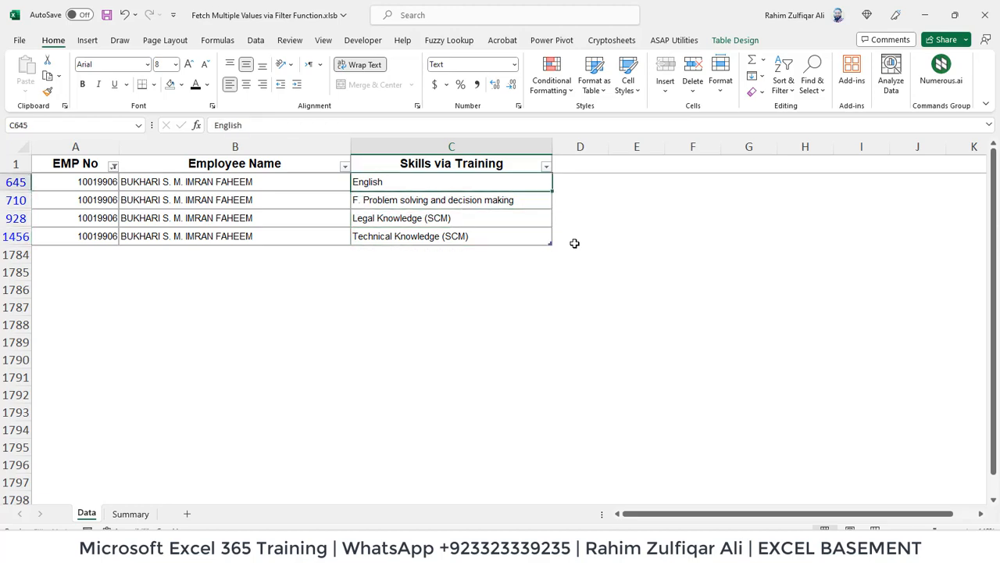
On the Summary sheet, check how the FILTER result spills from F3 relative to the Training columns of the first employee.
{"action": "key", "text": "ctrl+Page_Down"}
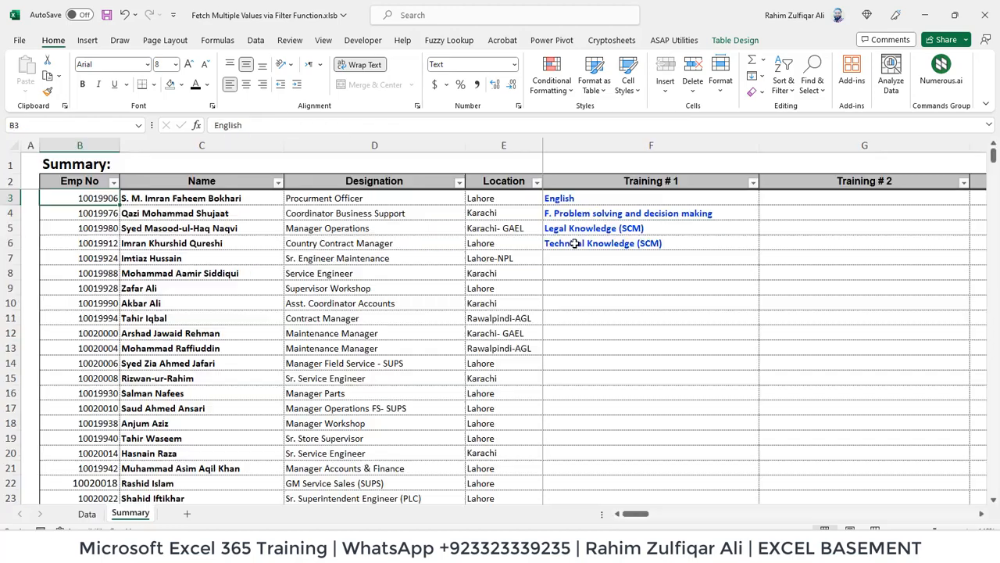
{"action": "key", "text": "Right"}
{"action": "key", "text": "Right"}
{"action": "key", "text": "Right"}
{"action": "key", "text": "Right"}
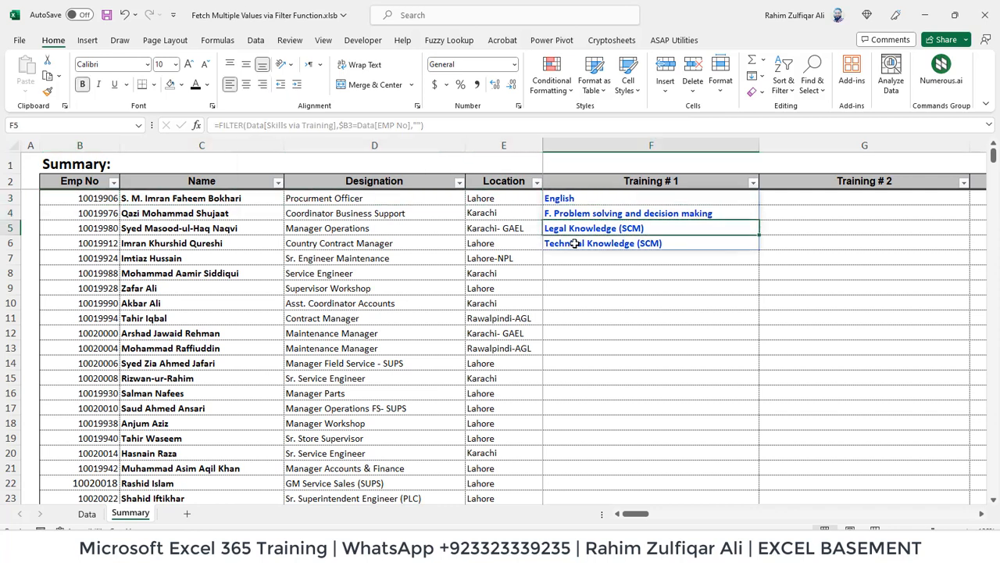
{"action": "key", "text": "Right"}
{"action": "key", "text": "Right"}
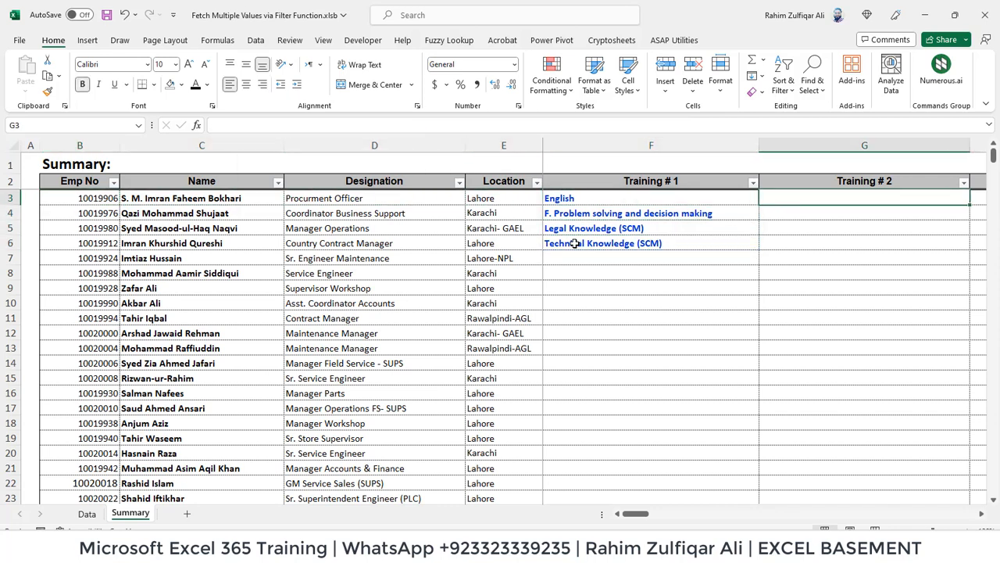
{"action": "key", "text": "Left"}
{"action": "key", "text": "Left"}
{"action": "key", "text": "Left"}
{"action": "key", "text": "Left"}
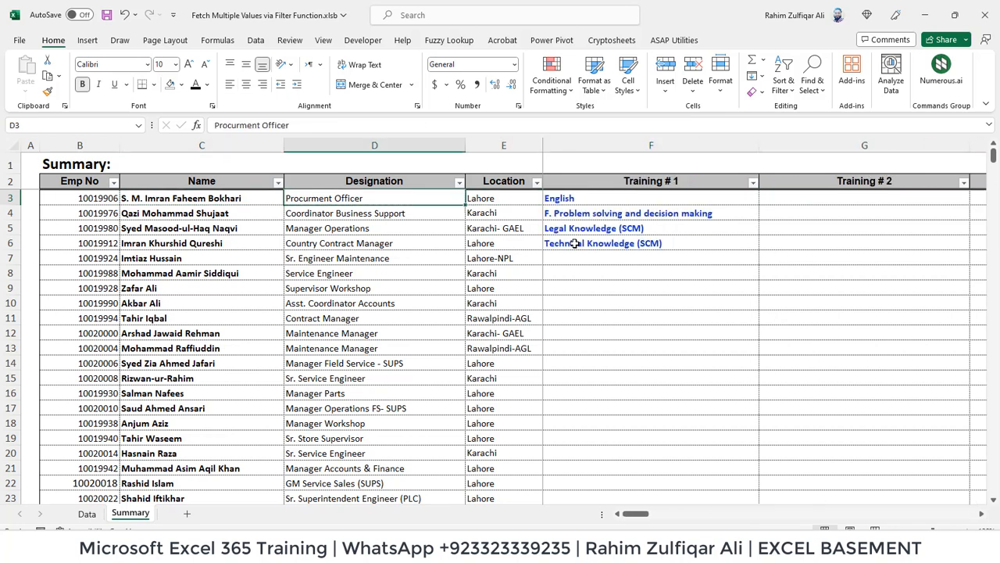
Insert the TOROW function in front of FILTER in the formula of Summary cell F3.
{"action": "key", "text": "Right"}
{"action": "key", "text": "Right"}
{"action": "key", "text": "F2"}
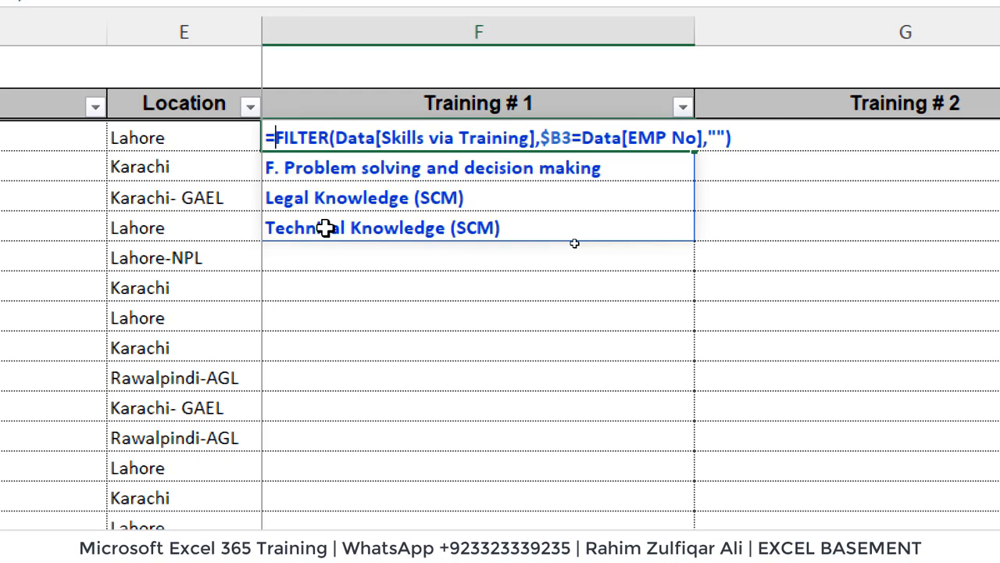
{"action": "type", "text": "to"}
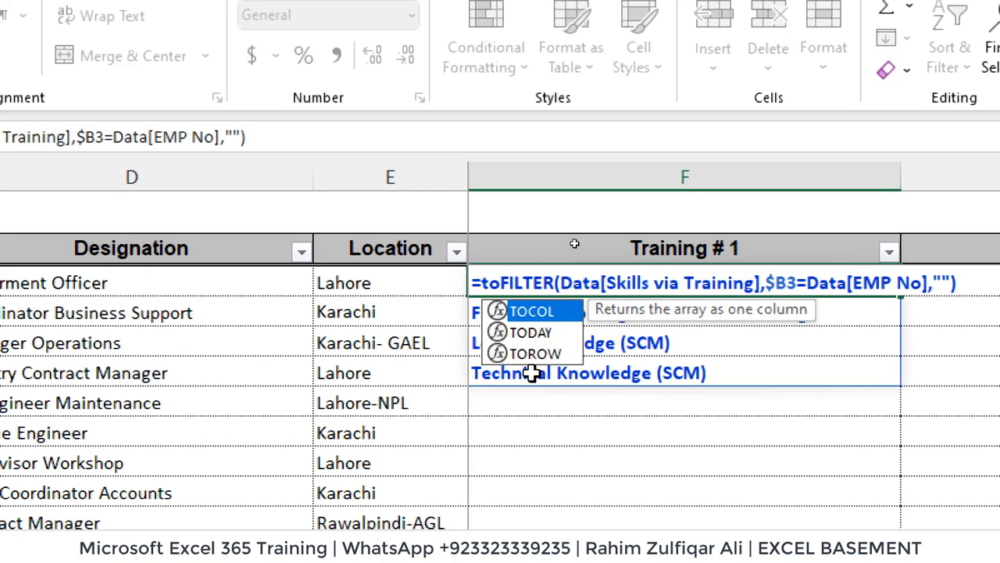
{"action": "key", "text": "Down"}
{"action": "key", "text": "Down"}
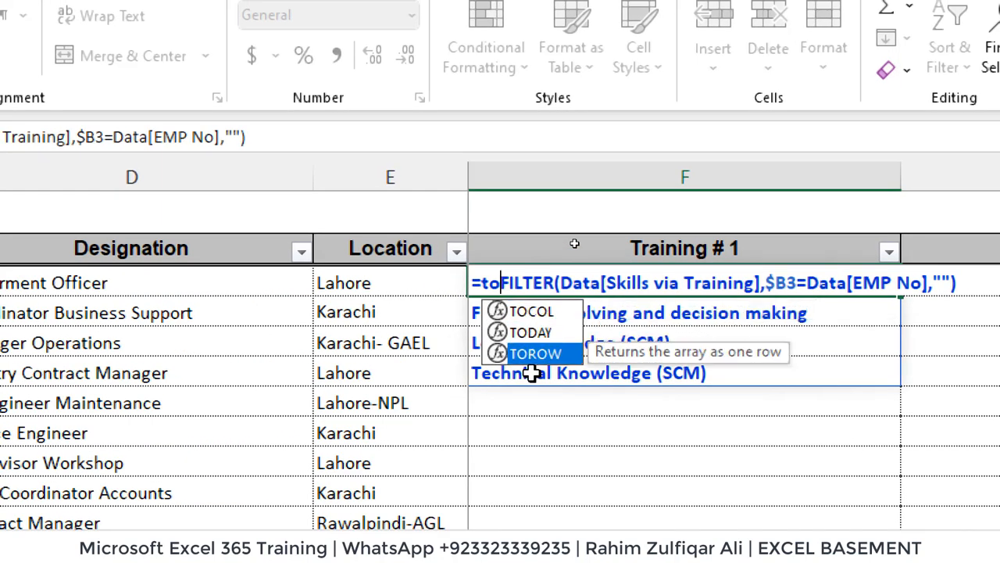
{"action": "key", "text": "Tab"}
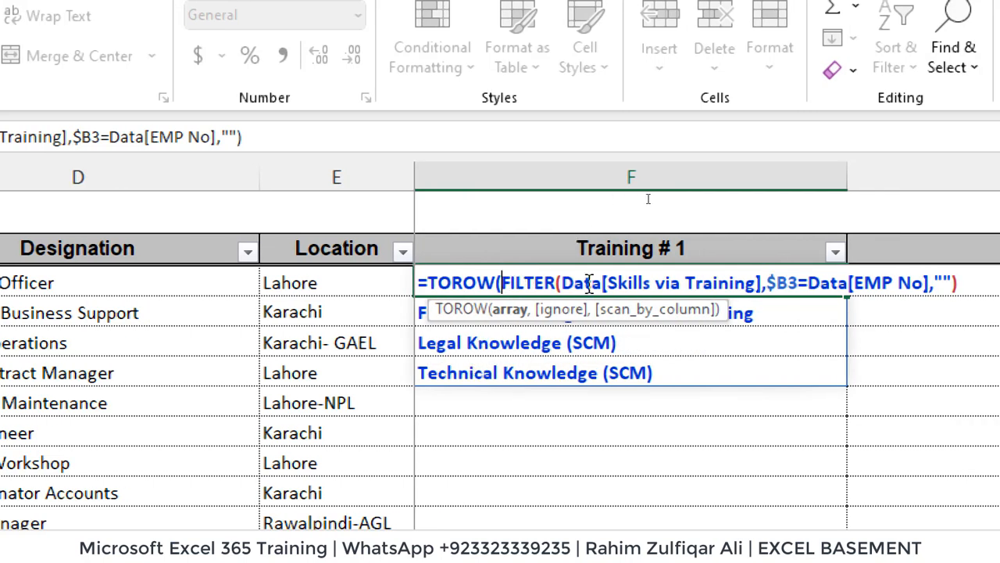
Complete the TOROW formula in F3 with the ignore argument left empty after the FILTER expression.
{"action": "left_click", "coordinate": [968, 278]}
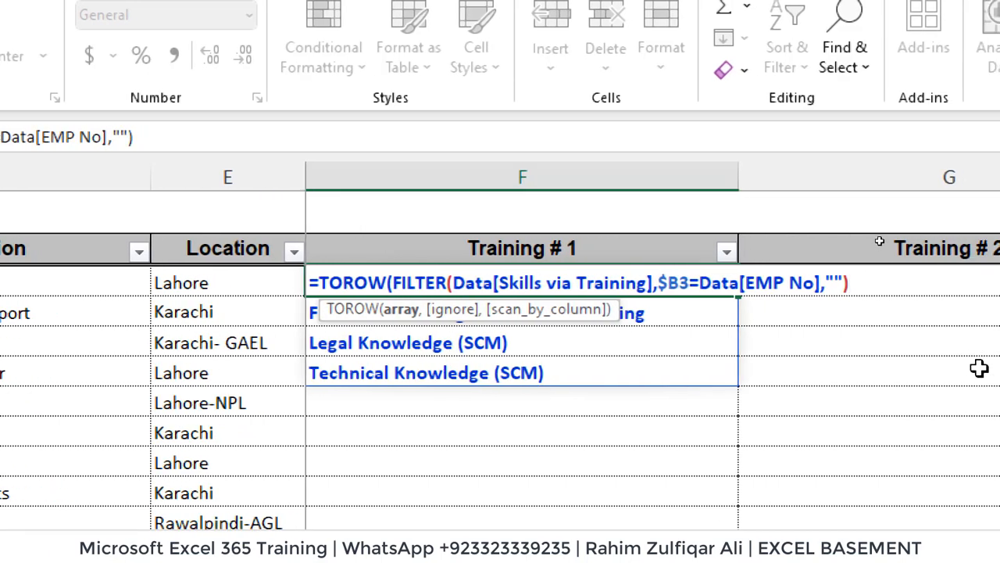
{"action": "type", "text": ","}
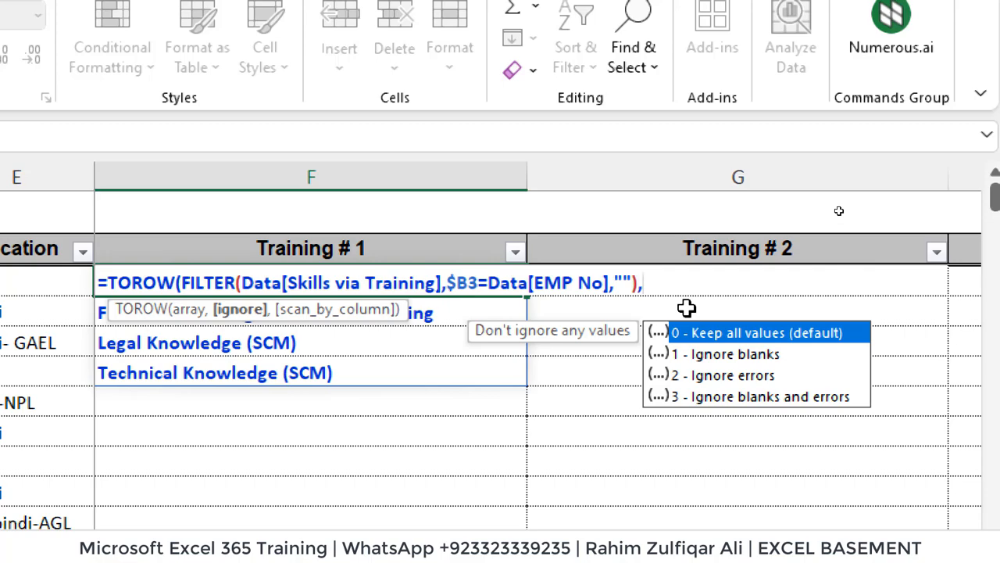
{"action": "type", "text": ")"}
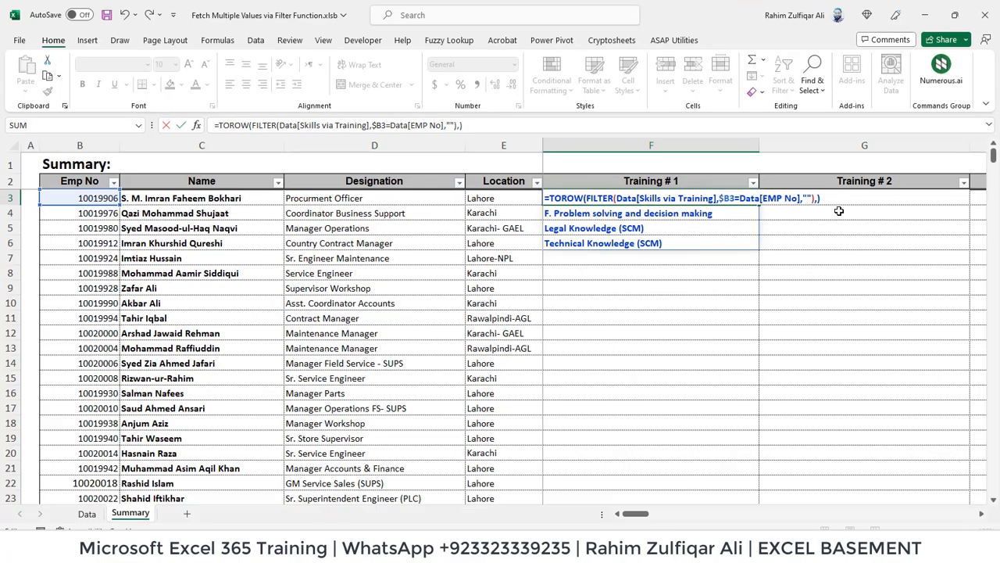
{"action": "key", "text": "ctrl+Return"}
Examine the first employee's trainings across row 3, from Training # 1 to Training # 4.
{"action": "key", "text": "Right"}
{"action": "key", "text": "Right"}
{"action": "key", "text": "Right"}
{"action": "key", "text": "Right"}
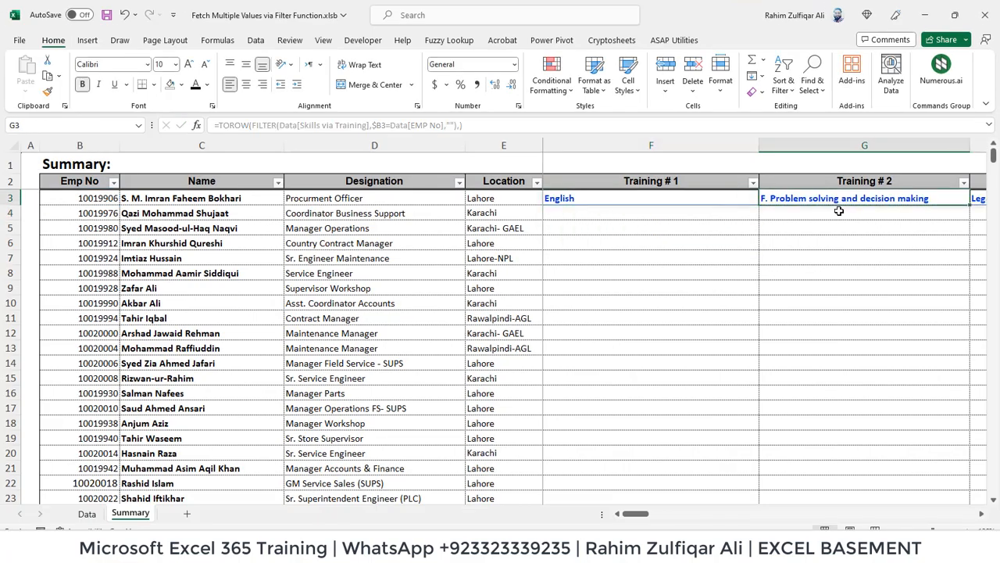
{"action": "key", "text": "Left"}
{"action": "key", "text": "Left"}
{"action": "key", "text": "Left"}
{"action": "key", "text": "Left"}
{"action": "key", "text": "Left"}
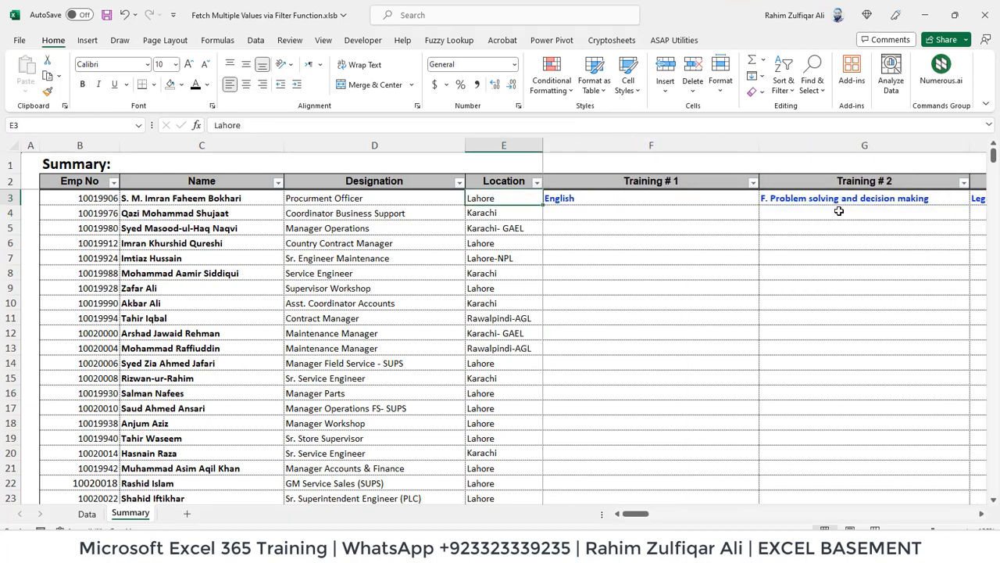
{"action": "key", "text": "Right"}
{"action": "key", "text": "Right"}
{"action": "key", "text": "Right"}
{"action": "key", "text": "Right"}
{"action": "key", "text": "Right"}
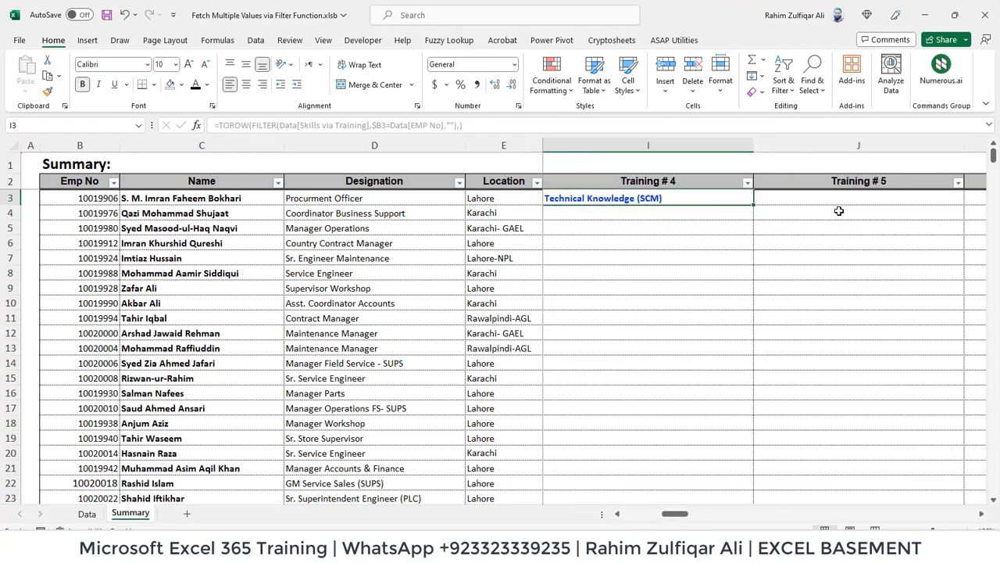
{"action": "key", "text": "Left"}
{"action": "key", "text": "Left"}
{"action": "key", "text": "Left"}
{"action": "key", "text": "Left"}
{"action": "key", "text": "Left"}
{"action": "key", "text": "Left"}
{"action": "key", "text": "Right"}
{"action": "key", "text": "Right"}
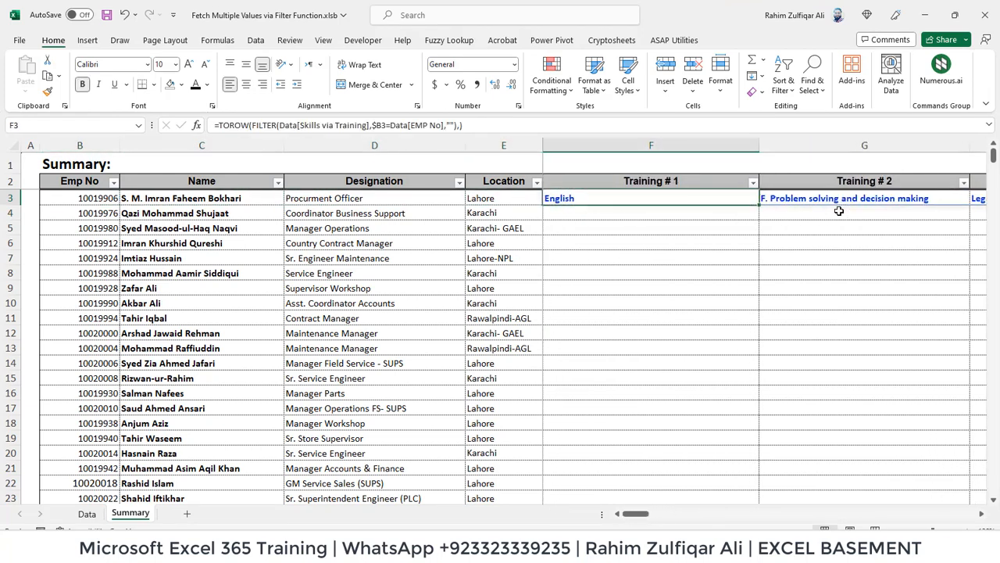
Fill the TOROW formula from F3 down the Training # 1 column to the last employee row, F504.
{"action": "key", "text": "Left"}
{"action": "key", "text": "ctrl+Down"}
{"action": "key", "text": "Right"}
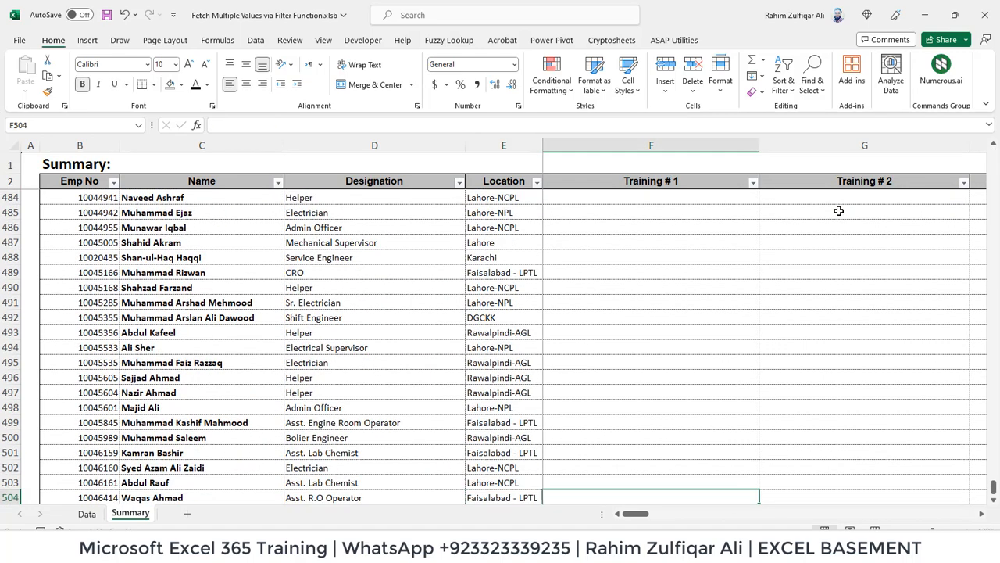
{"action": "key", "text": "ctrl+shift+Up"}
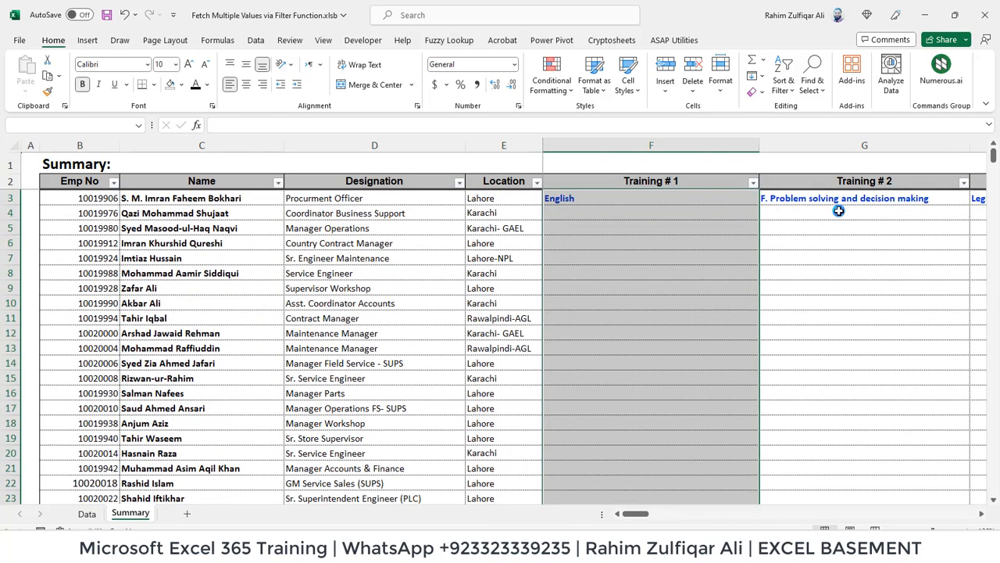
{"action": "key", "text": "ctrl+d"}
{"action": "key", "text": "Up"}
{"action": "key", "text": "Up"}
{"action": "key", "text": "ctrl+Up"}
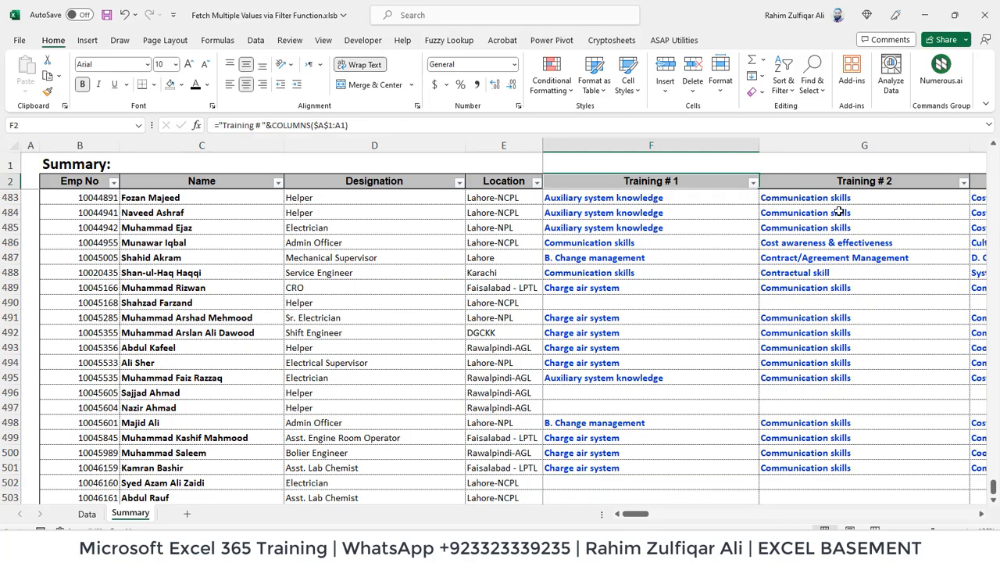
Review the filled trainings of several employees on the Summary sheet, across the columns up to Training # 8.
{"action": "key", "text": "Down"}
{"action": "key", "text": "Right"}
{"action": "key", "text": "Left"}
{"action": "key", "text": "Left"}
{"action": "key", "text": "Left"}
{"action": "key", "text": "Left"}
{"action": "key", "text": "Left"}
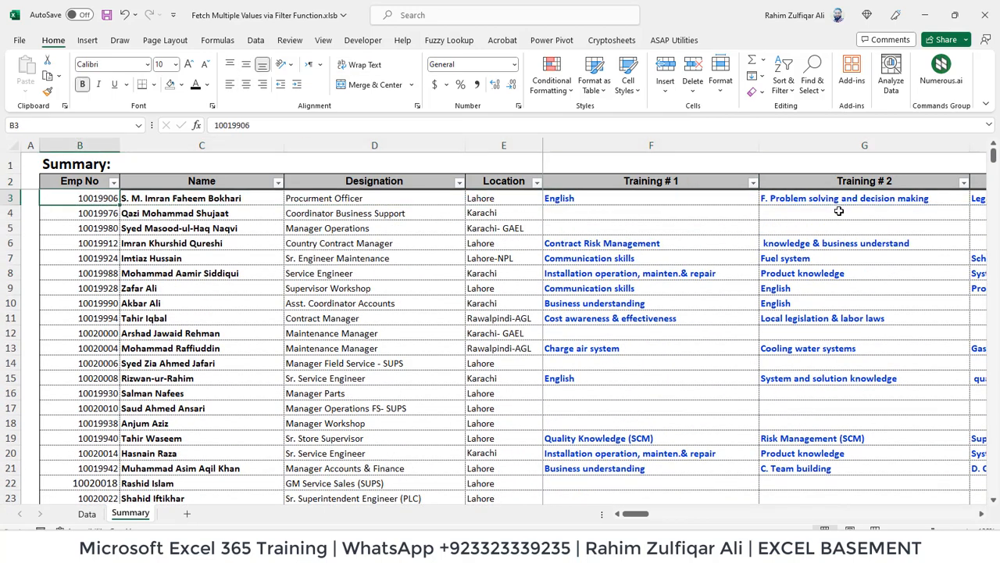
{"action": "key", "text": "Down"}
{"action": "key", "text": "Down"}
{"action": "key", "text": "Down"}
{"action": "key", "text": "Down"}
{"action": "key", "text": "Down"}
{"action": "key", "text": "Right"}
{"action": "key", "text": "Right"}
{"action": "key", "text": "Right"}
{"action": "key", "text": "Right"}
{"action": "key", "text": "Right"}
{"action": "key", "text": "Right"}
{"action": "key", "text": "Right"}
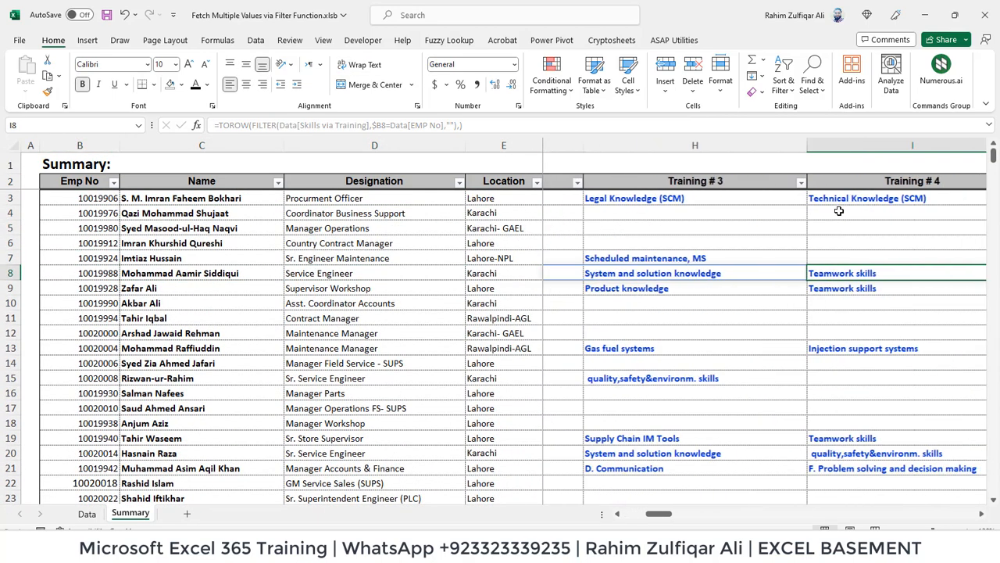
{"action": "key", "text": "Right"}
{"action": "key", "text": "Right"}
{"action": "key", "text": "Right"}
{"action": "key", "text": "Right"}
{"action": "key", "text": "Down"}
{"action": "key", "text": "Down"}
{"action": "key", "text": "Down"}
{"action": "key", "text": "Down"}
{"action": "key", "text": "Down"}
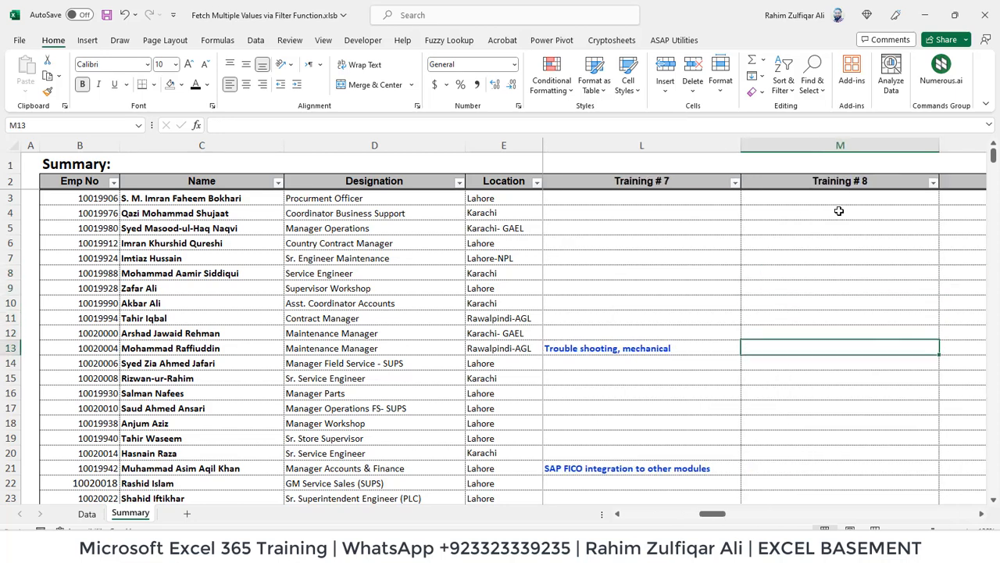
{"action": "key", "text": "Left"}
{"action": "key", "text": "Left"}
{"action": "key", "text": "Left"}
{"action": "key", "text": "Left"}
{"action": "key", "text": "Left"}
{"action": "key", "text": "Left"}
{"action": "key", "text": "Left"}
{"action": "key", "text": "Left"}
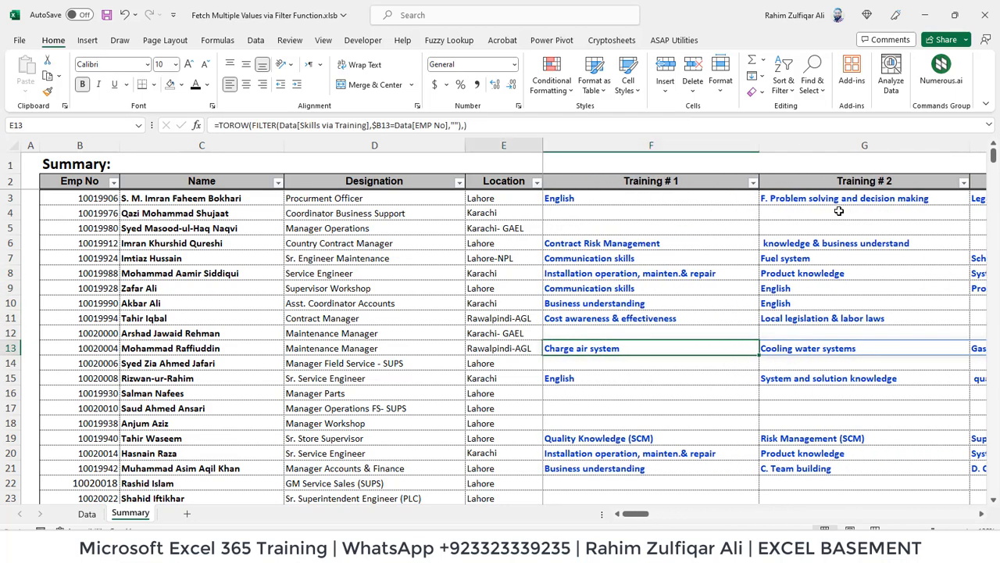
{"action": "key", "text": "Right"}
{"action": "key", "text": "Up"}
{"action": "key", "text": "Up"}
{"action": "key", "text": "Up"}
{"action": "key", "text": "Up"}
{"action": "key", "text": "Up"}
{"action": "key", "text": "Up"}
{"action": "key", "text": "Left"}
{"action": "key", "text": "Left"}
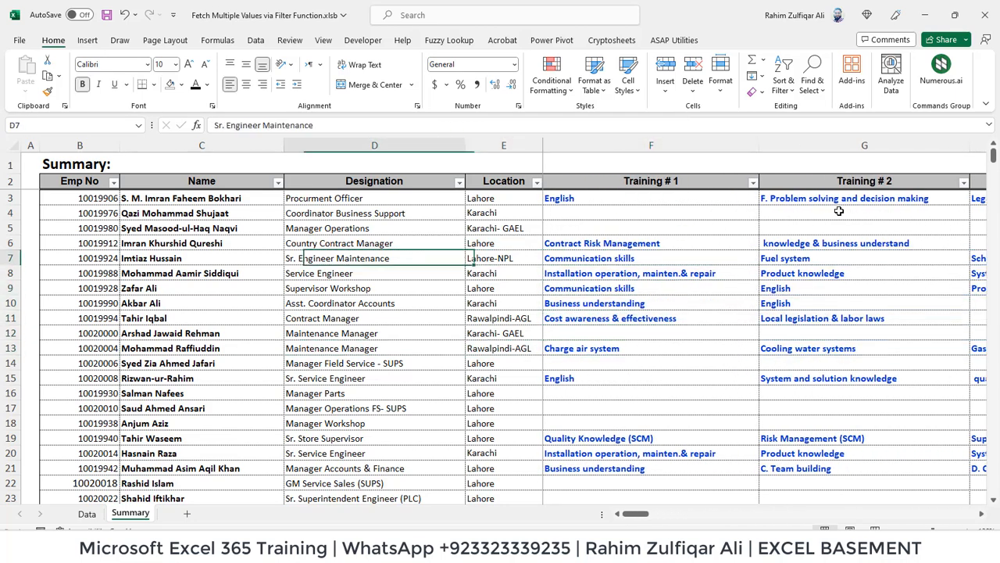
Search the Data table's EMP No filter list for the employee number copied from Summary cell B4, without applying a new filter.
{"action": "key", "text": "Left"}
{"action": "key", "text": "Up"}
{"action": "key", "text": "Up"}
{"action": "key", "text": "Up"}
{"action": "key", "text": "Left"}
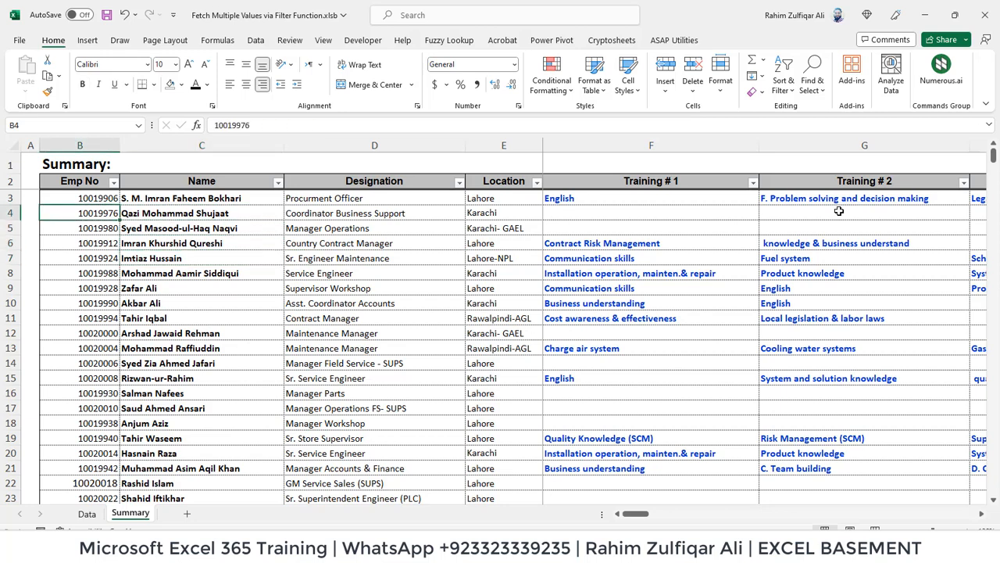
{"action": "key", "text": "ctrl+c"}
{"action": "key", "text": "ctrl+Page_Up"}
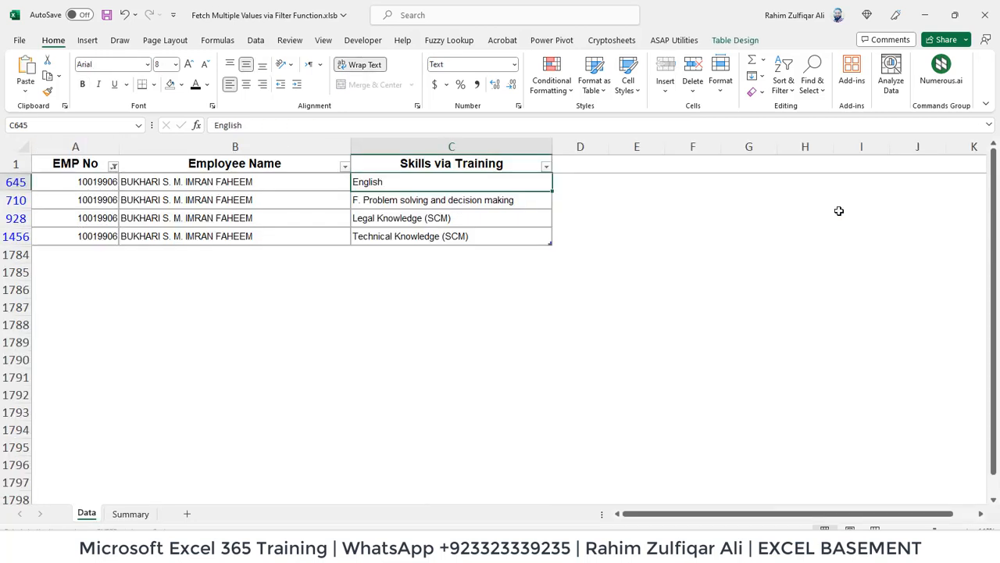
{"action": "key", "text": "ctrl+Home"}
{"action": "key", "text": "alt+Down"}
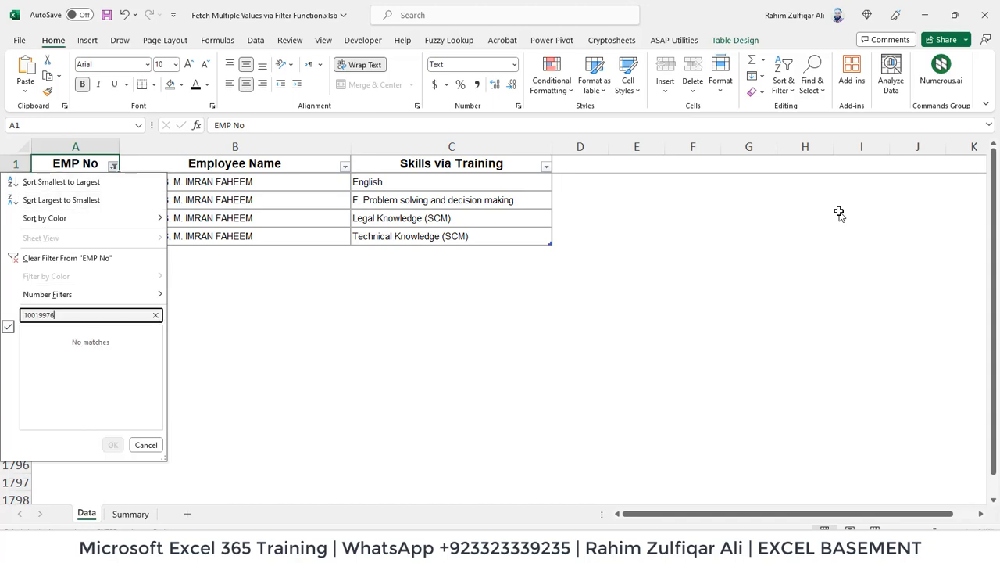
{"action": "key", "text": "BackSpace"}
{"action": "key", "text": "BackSpace"}
{"action": "key", "text": "BackSpace"}
{"action": "key", "text": "BackSpace"}
{"action": "key", "text": "BackSpace"}
{"action": "key", "text": "BackSpace"}
{"action": "key", "text": "BackSpace"}
{"action": "key", "text": "BackSpace"}
{"action": "key", "text": "Escape"}
Clear the EMP No filter so the Data table shows all its records.
{"action": "key", "text": "alt+a"}
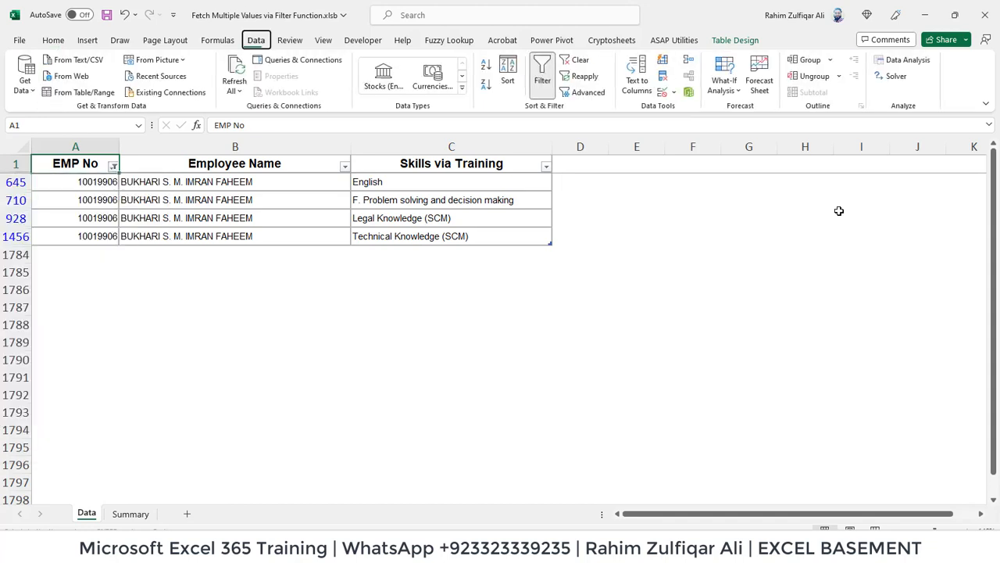
{"action": "key", "text": "c"}
{"action": "key", "text": "Down"}
{"action": "key", "text": "Down"}
Copy the employee number in cell B19 of the Summary sheet.
{"action": "key", "text": "ctrl+Page_Down"}
{"action": "key", "text": "Down"}
{"action": "key", "text": "Down"}
{"action": "key", "text": "Down"}
{"action": "key", "text": "Down"}
{"action": "key", "text": "Down"}
{"action": "key", "text": "Down"}
{"action": "key", "text": "Down"}
{"action": "key", "text": "Down"}
{"action": "key", "text": "Down"}
{"action": "key", "text": "Down"}
{"action": "key", "text": "Down"}
{"action": "key", "text": "Down"}
{"action": "key", "text": "Down"}
{"action": "key", "text": "Down"}
{"action": "key", "text": "Down"}
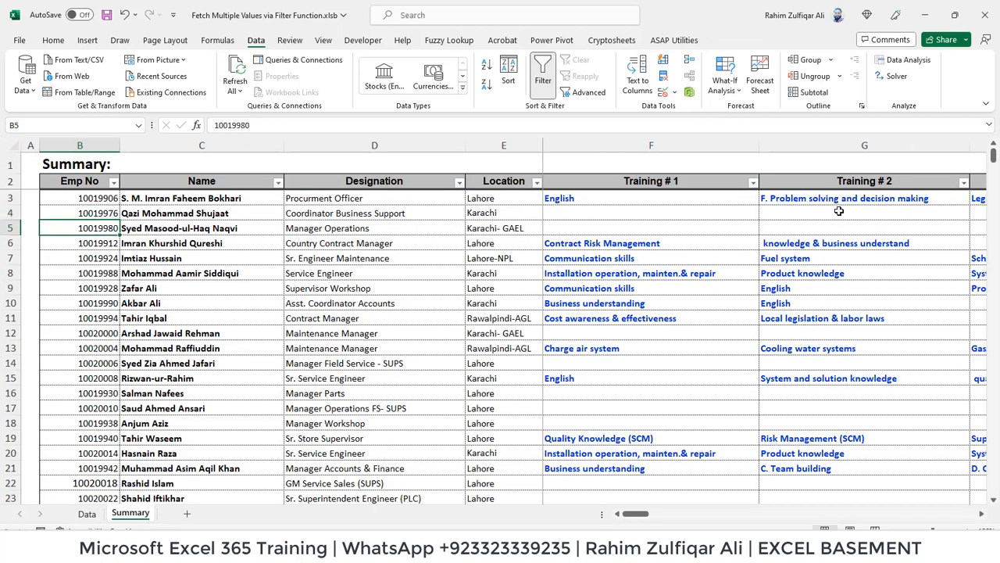
{"action": "key", "text": "Right"}
{"action": "key", "text": "Right"}
{"action": "key", "text": "Right"}
{"action": "key", "text": "Left"}
{"action": "key", "text": "Left"}
{"action": "key", "text": "Left"}
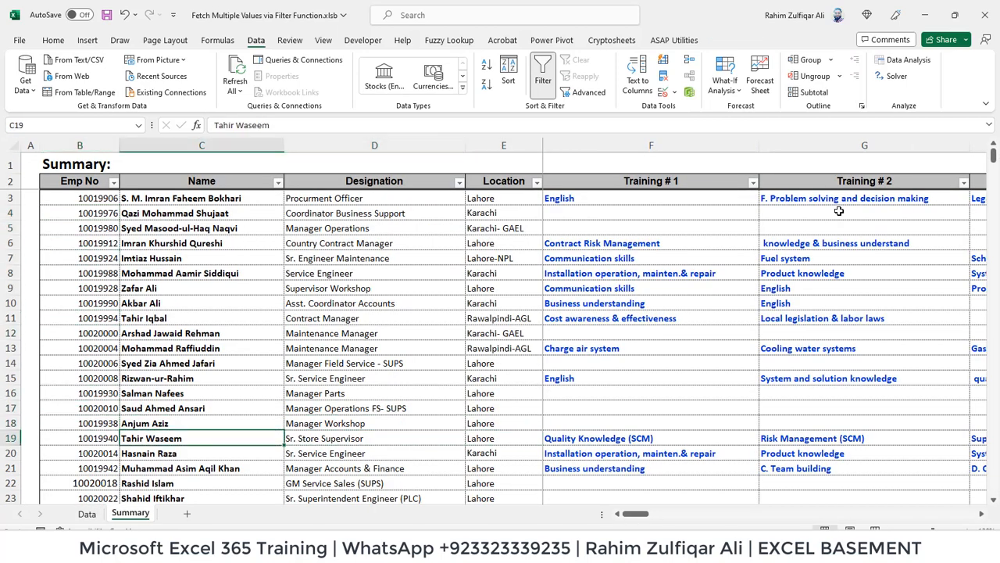
{"action": "key", "text": "ctrl+c"}
Review the trainings fetched for the row 19 employee, from Training # 1 to Training # 3.
{"action": "key", "text": "Right"}
{"action": "key", "text": "Right"}
{"action": "key", "text": "Right"}
{"action": "key", "text": "Right"}
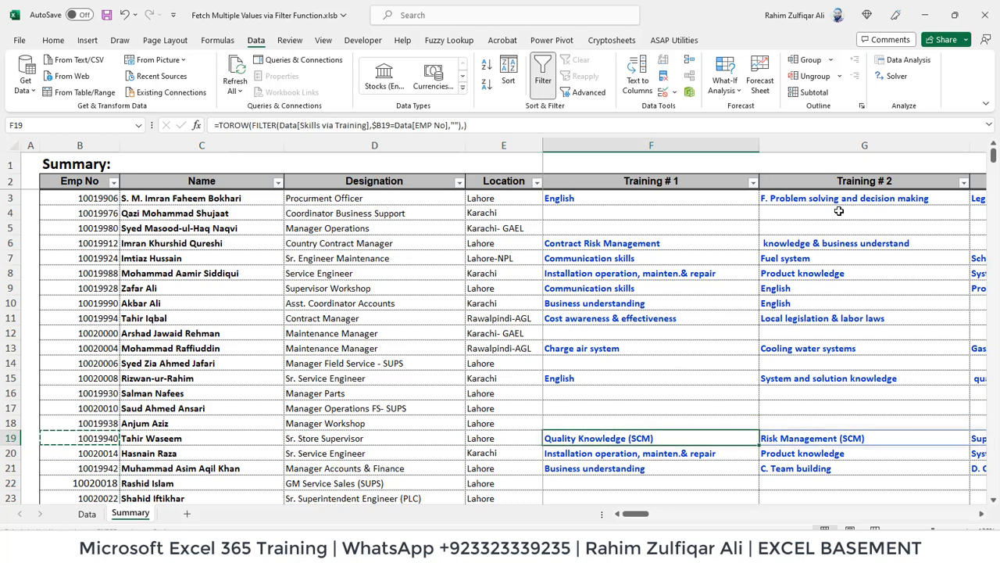
{"action": "key", "text": "Right"}
{"action": "key", "text": "Right"}
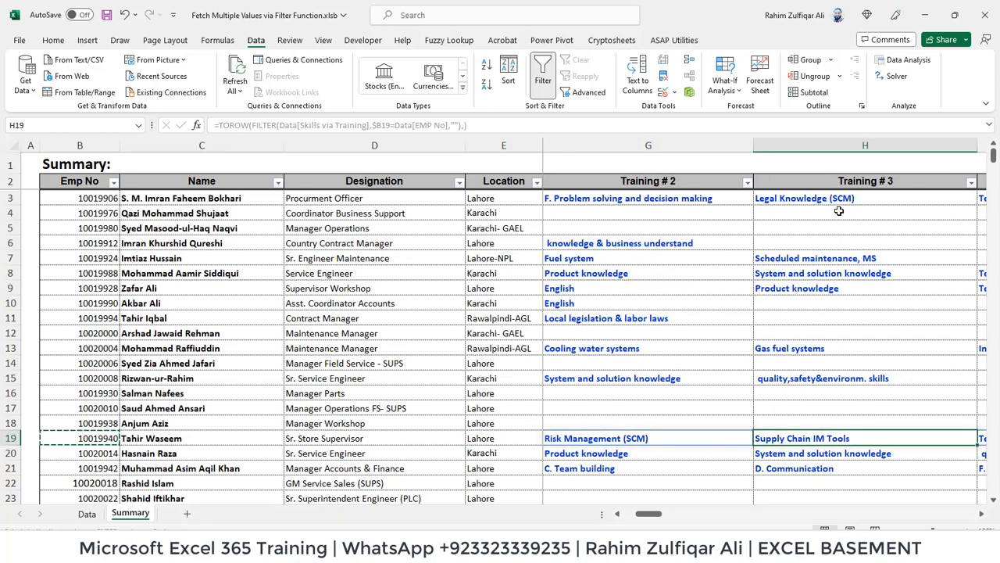
{"action": "key", "text": "Left"}
{"action": "key", "text": "Left"}
{"action": "key", "text": "Left"}
{"action": "key", "text": "Left"}
{"action": "key", "text": "Left"}
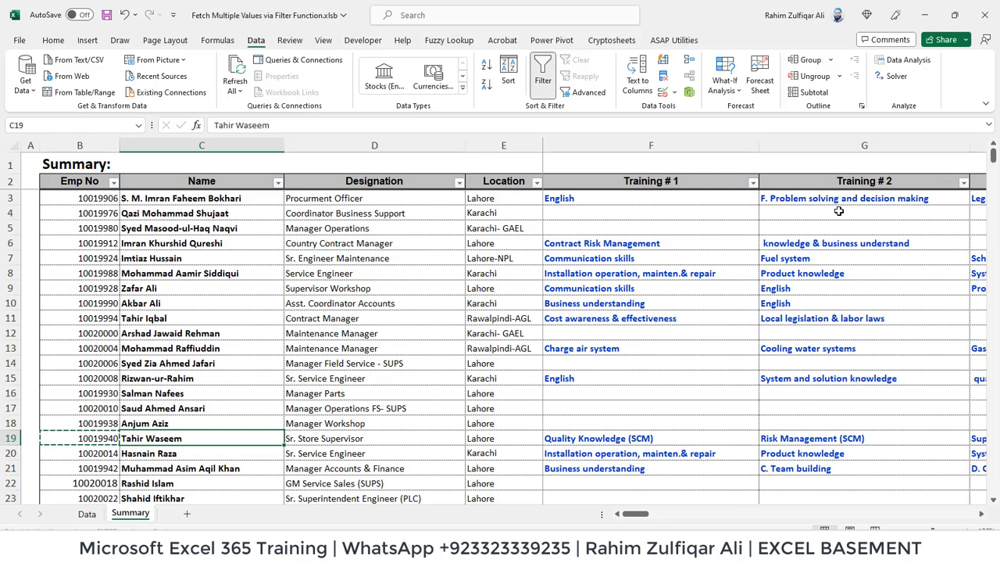
Filter the Data table's EMP No column by the employee number copied from Summary cell B19.
{"action": "key", "text": "ctrl+Page_Up"}
{"action": "key", "text": "Up"}
{"action": "key", "text": "Up"}
{"action": "key", "text": "alt+Down"}
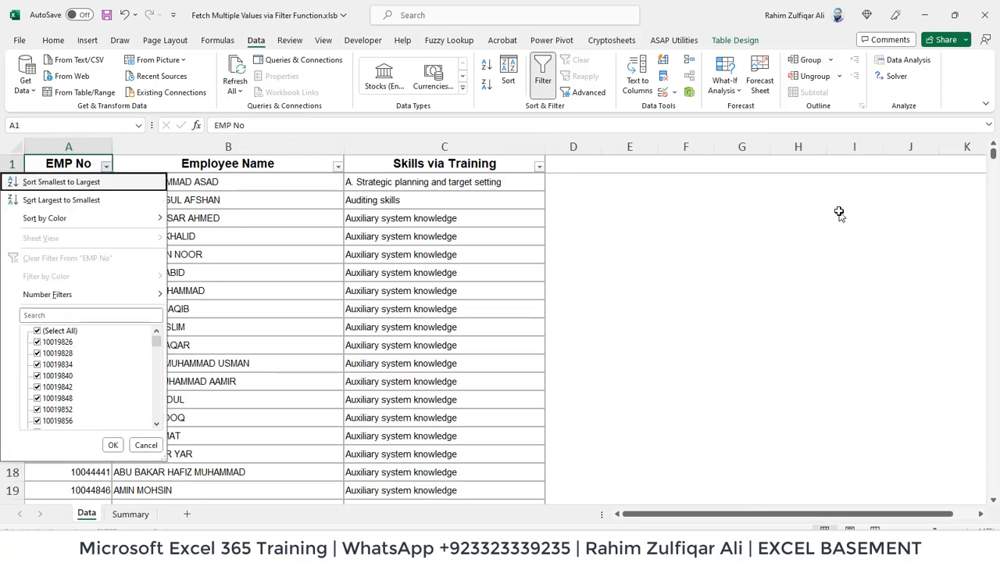
{"action": "key", "text": "Down"}
{"action": "key", "text": "Down"}
{"action": "key", "text": "Down"}
{"action": "key", "text": "Down"}
{"action": "key", "text": "Down"}
{"action": "key", "text": "Up"}
{"action": "key", "text": "Return"}
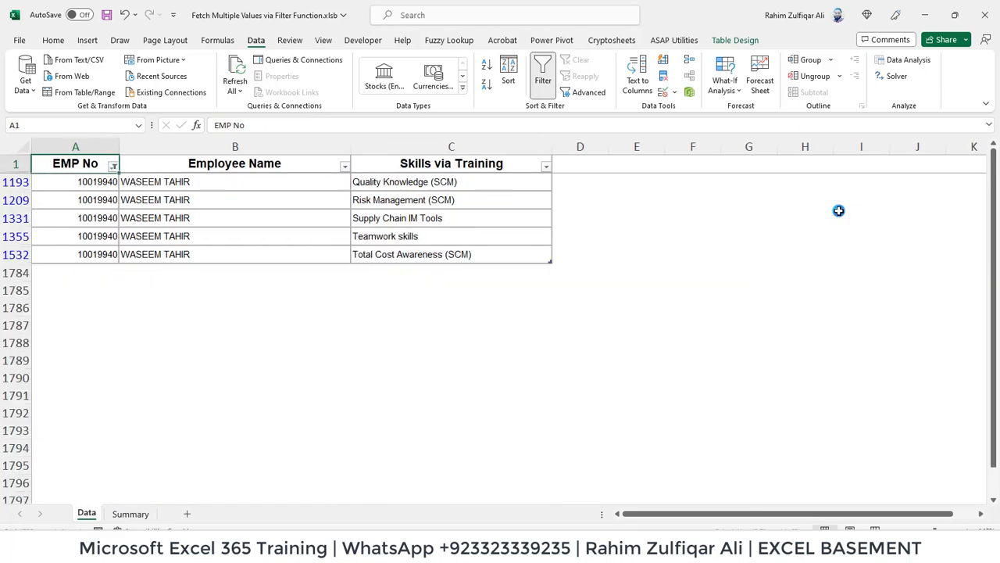
Select the filtered employee's entries in the Skills via Training column to check them.
{"action": "key", "text": "Down"}
{"action": "key", "text": "Right"}
{"action": "key", "text": "Right"}
{"action": "key", "text": "ctrl+shift+Down"}
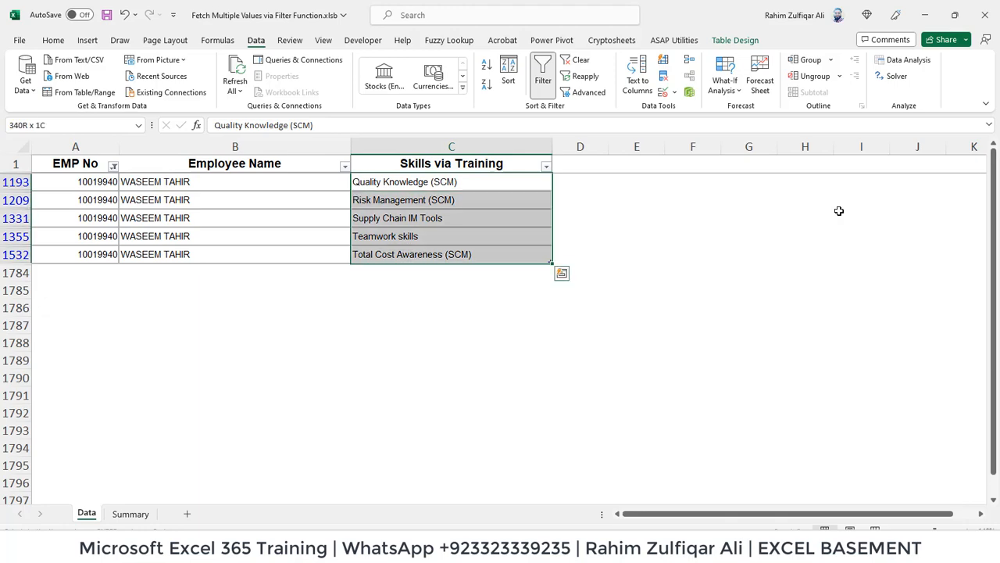
{"action": "key", "text": "Left"}
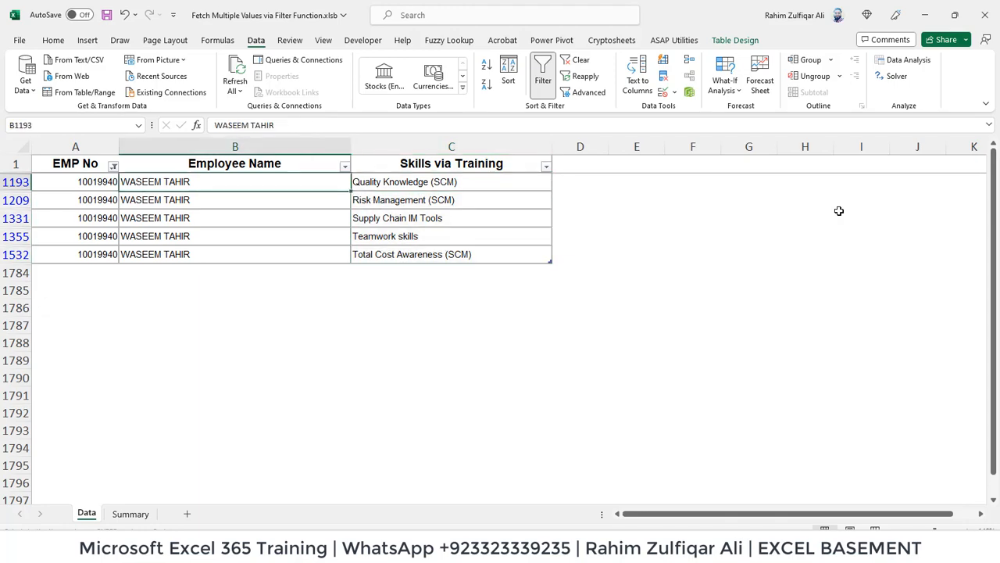
Compare the row 19 employee's trainings across the Summary sheet's Training columns with the filtered Data records.
{"action": "key", "text": "ctrl+Page_Down"}
{"action": "key", "text": "Right"}
{"action": "key", "text": "Right"}
{"action": "key", "text": "Right"}
{"action": "key", "text": "Right"}
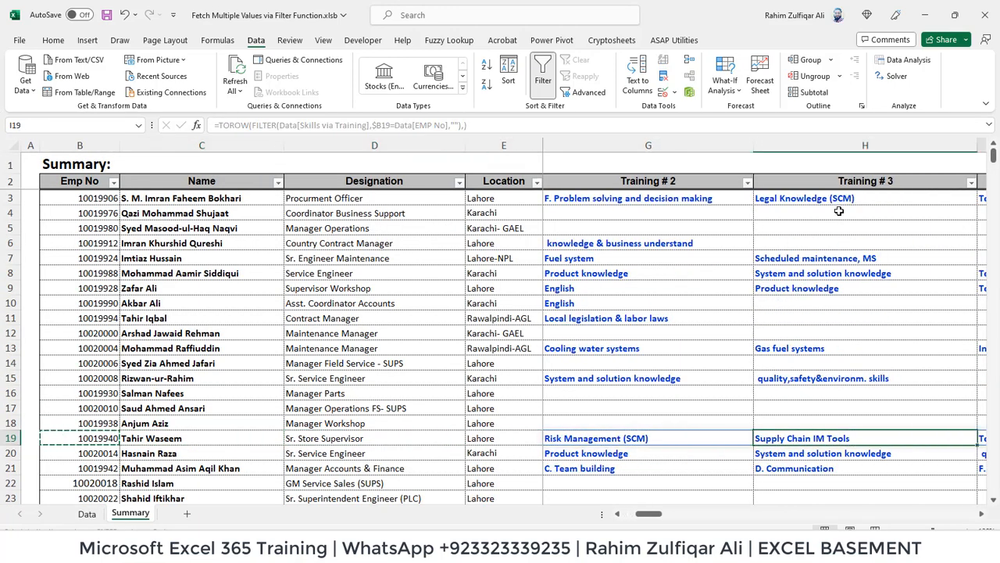
{"action": "key", "text": "Right"}
{"action": "key", "text": "Right"}
{"action": "key", "text": "Left"}
{"action": "key", "text": "Left"}
{"action": "key", "text": "Left"}
{"action": "key", "text": "Left"}
{"action": "key", "text": "Left"}
{"action": "key", "text": "Left"}
{"action": "key", "text": "Left"}
{"action": "key", "text": "Left"}
{"action": "key", "text": "Left"}
{"action": "key", "text": "Left"}
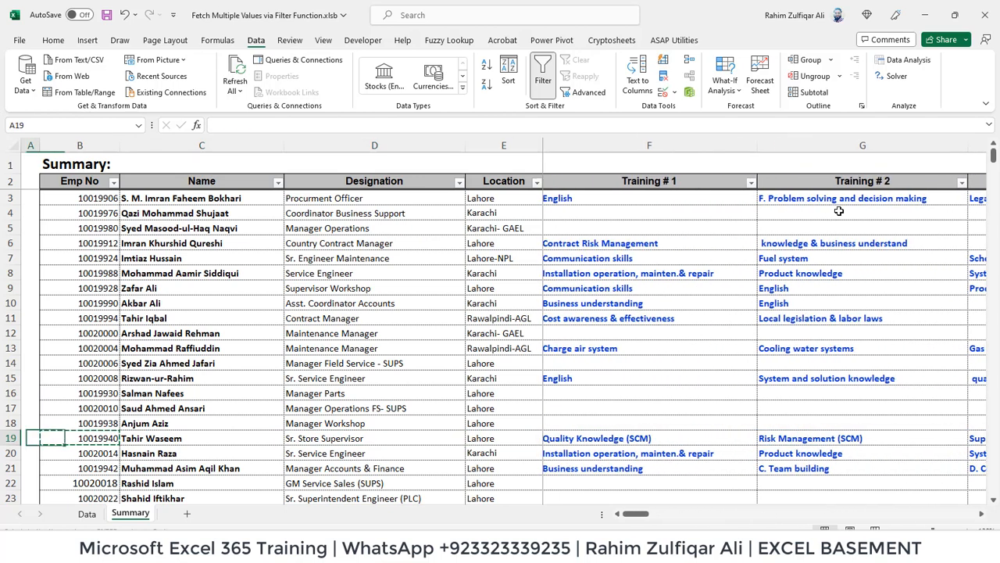
Examine the TOROW and FILTER formula in Summary cell F3 in edit mode, then close it without changes.
{"action": "key", "text": "Right"}
{"action": "key", "text": "Right"}
{"action": "key", "text": "Right"}
{"action": "key", "text": "Right"}
{"action": "key", "text": "ctrl+Up"}
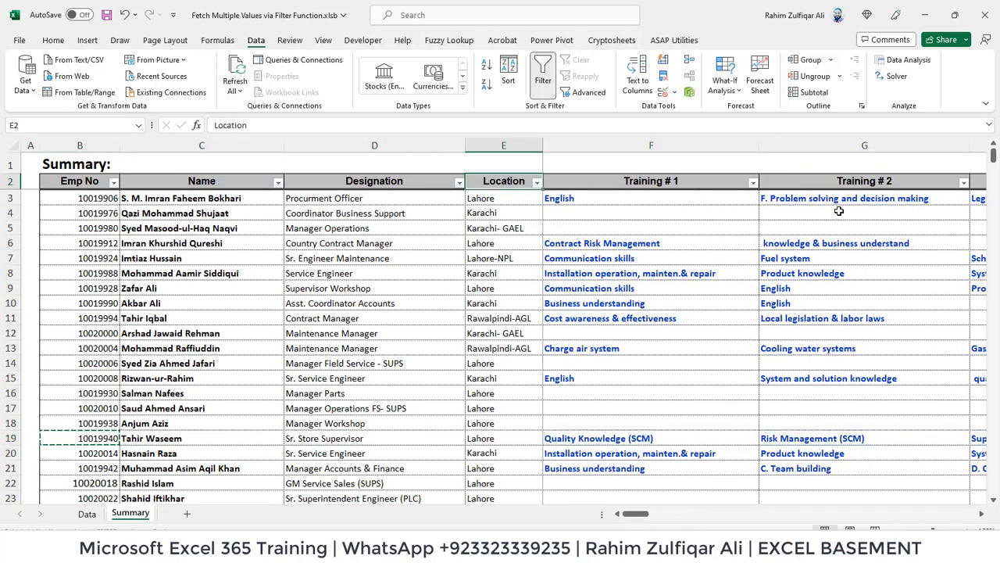
{"action": "key", "text": "Down"}
{"action": "key", "text": "Right"}
{"action": "key", "text": "F2"}
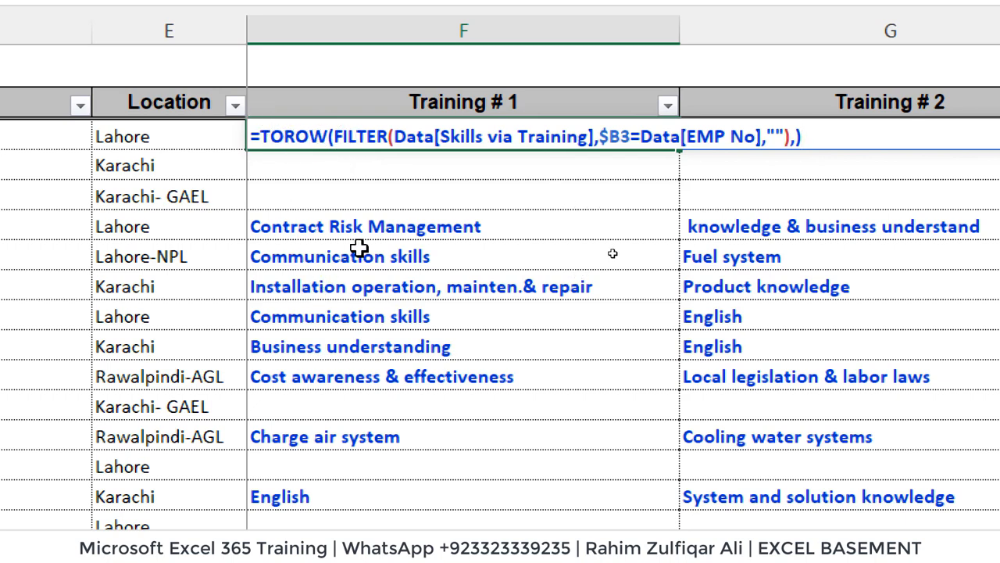
{"action": "left_click", "coordinate": [287, 136]}
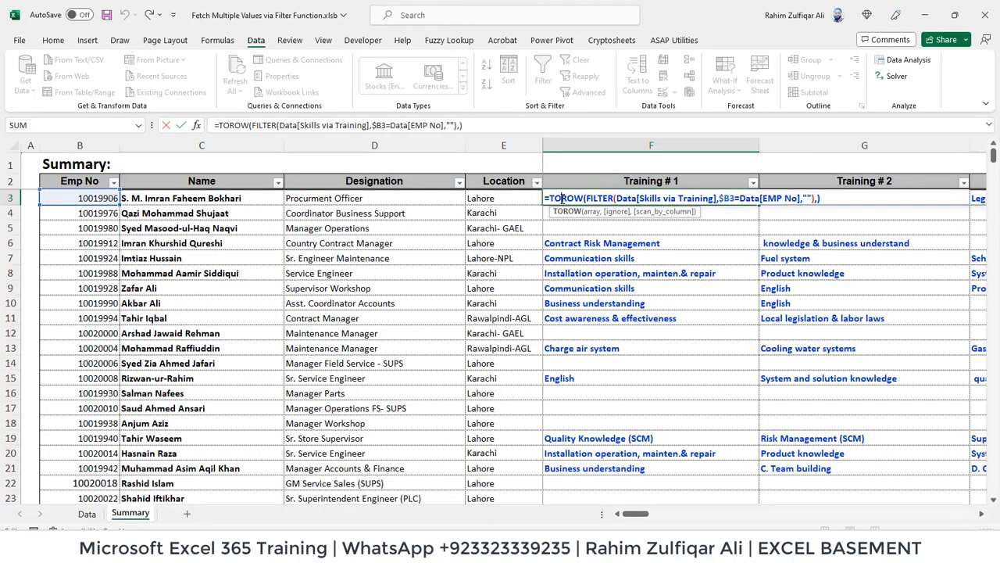
{"action": "key", "text": "Return"}
{"action": "key", "text": "Left"}
{"action": "key", "text": "Up"}
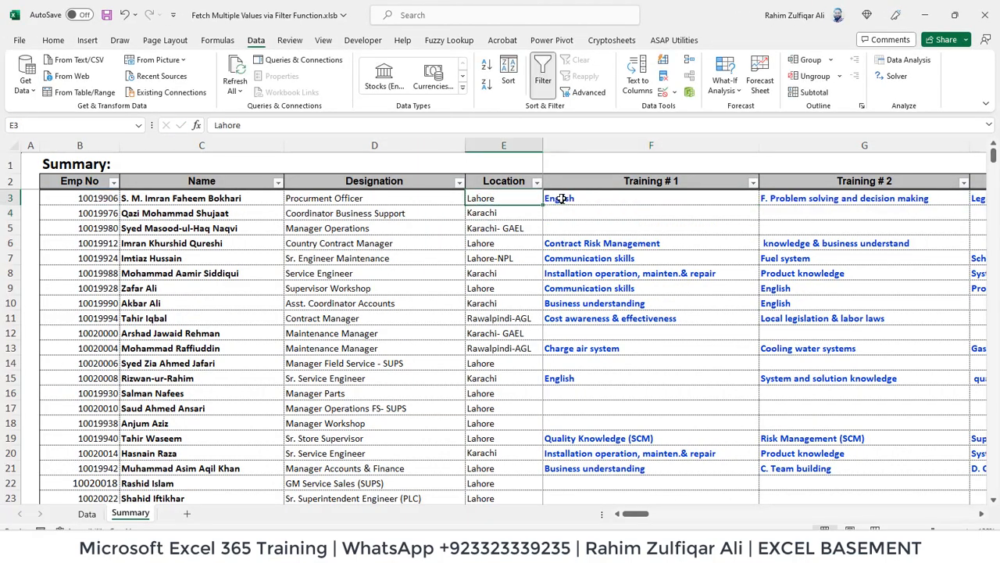